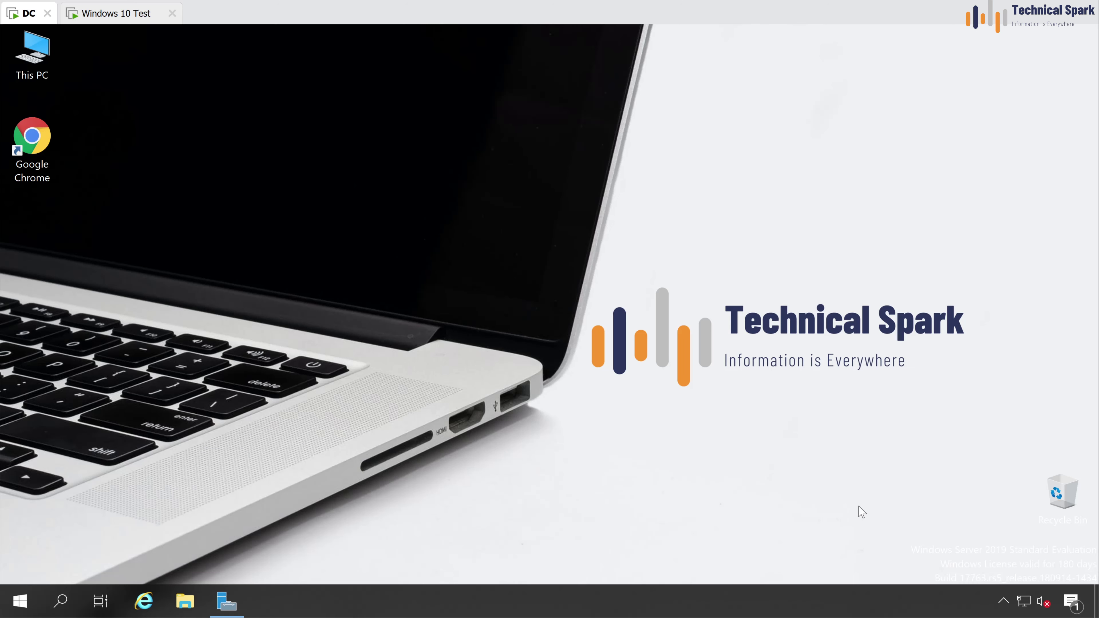
- Launch Server Manager from the taskbar on the WS2K19 domain controller
click(227, 602)
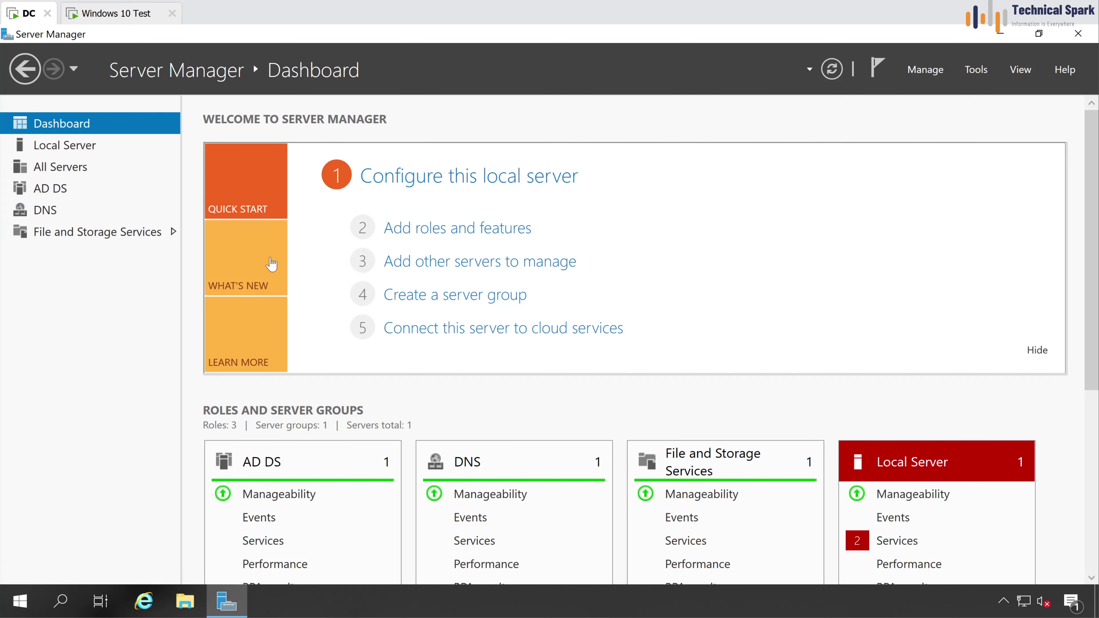
- Launch Active Directory Users and Computers from Tools and show Domain Controllers listing WS2K19-DC01
click(977, 70)
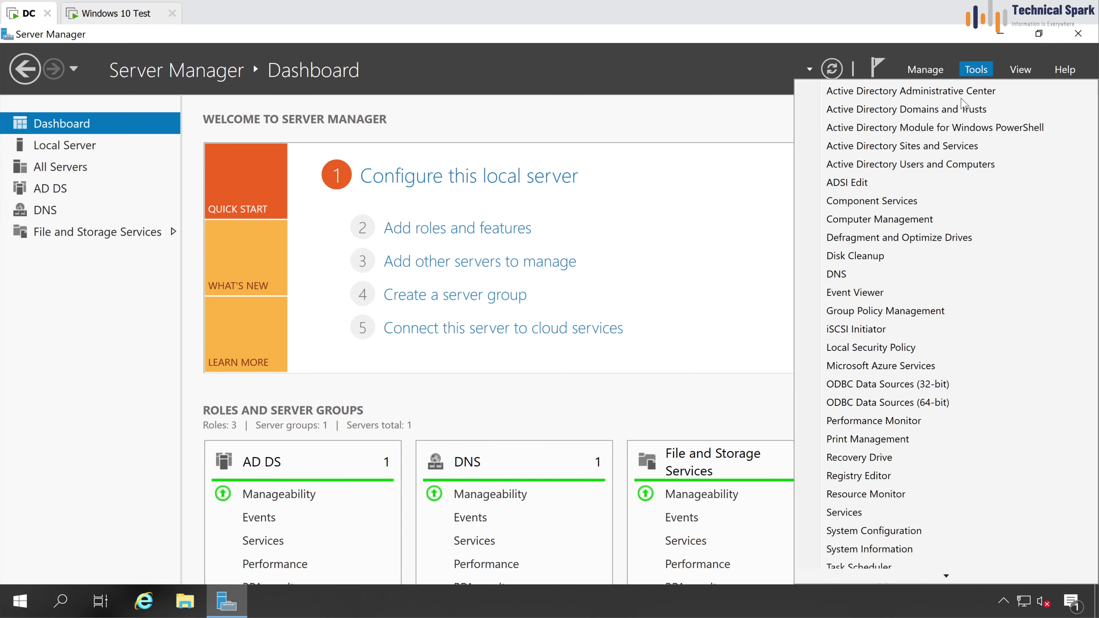
click(927, 165)
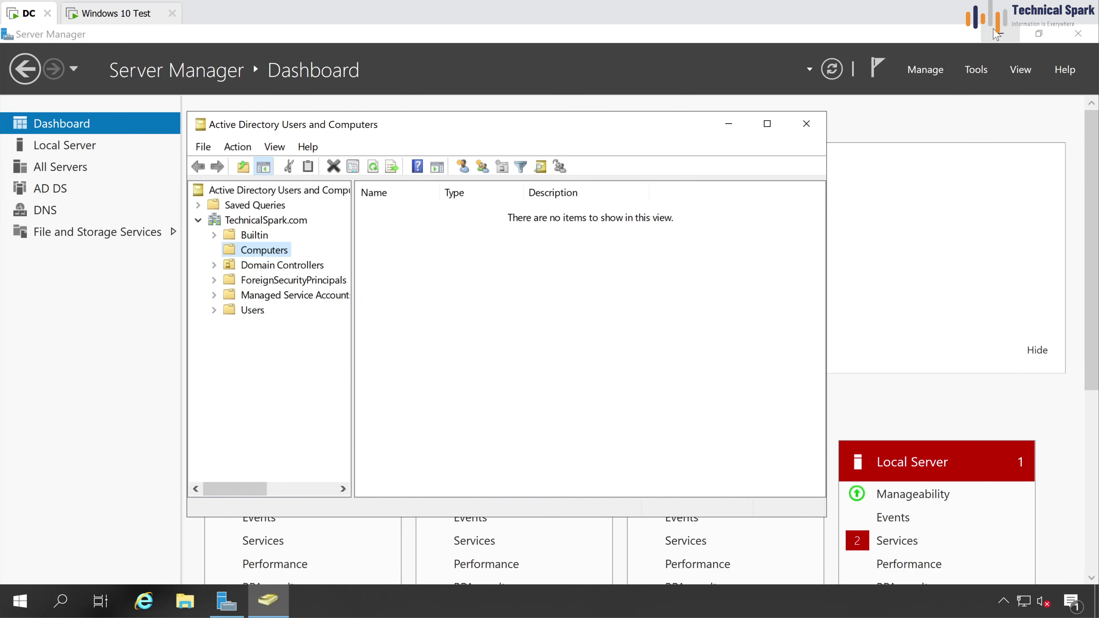
click(1001, 34)
click(459, 239)
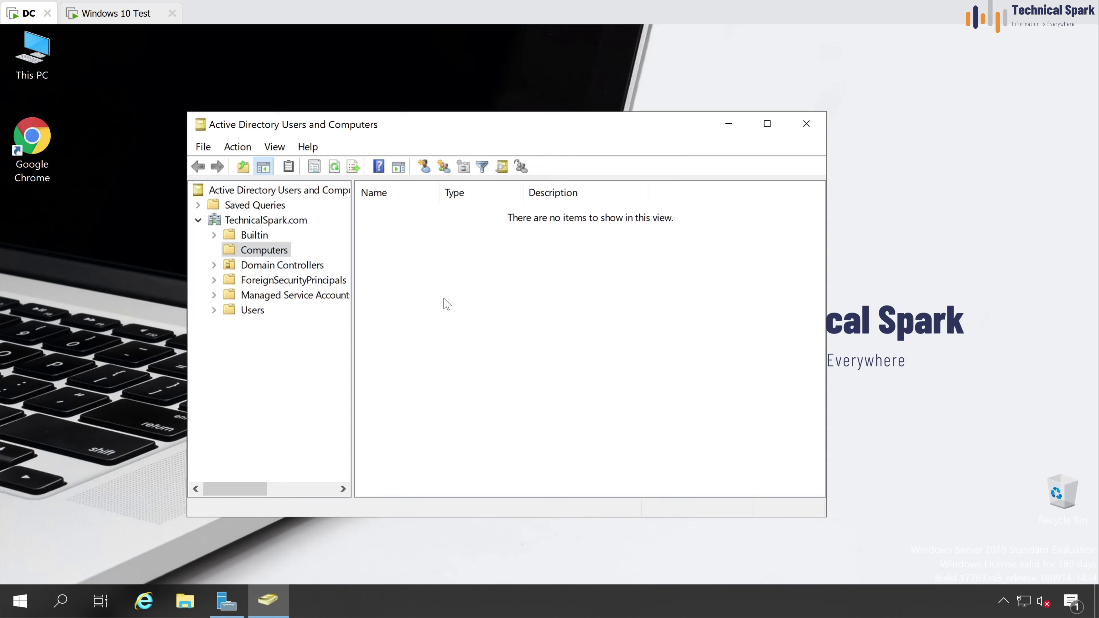
click(284, 268)
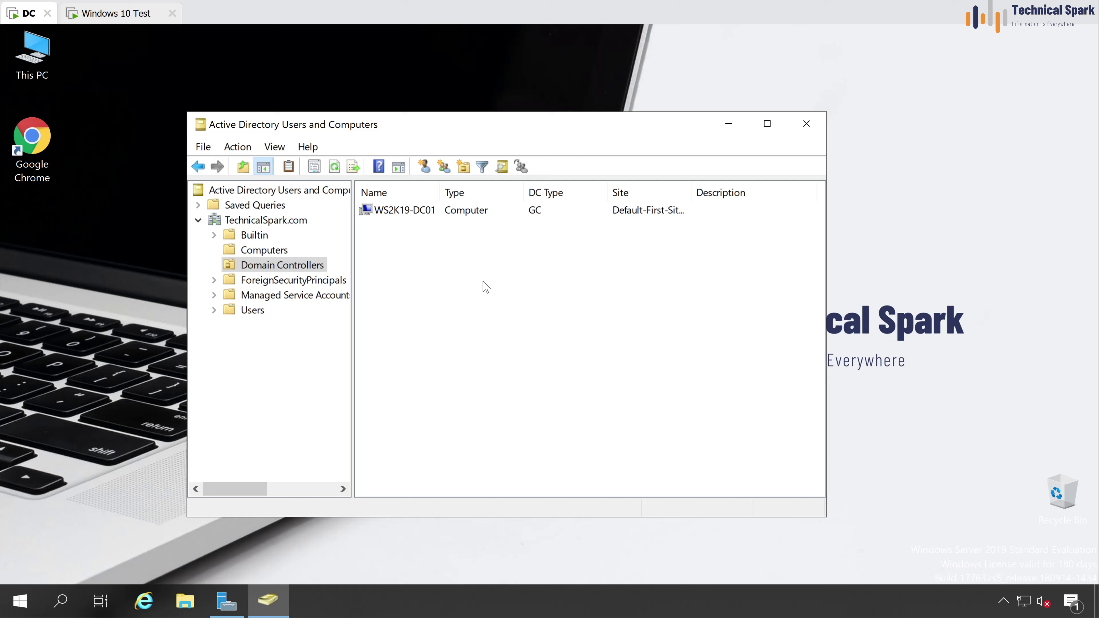
- Check This PC's system properties showing WS2K19-DC01 in TechnicalSpark.com, then minimize that window
click(190, 600)
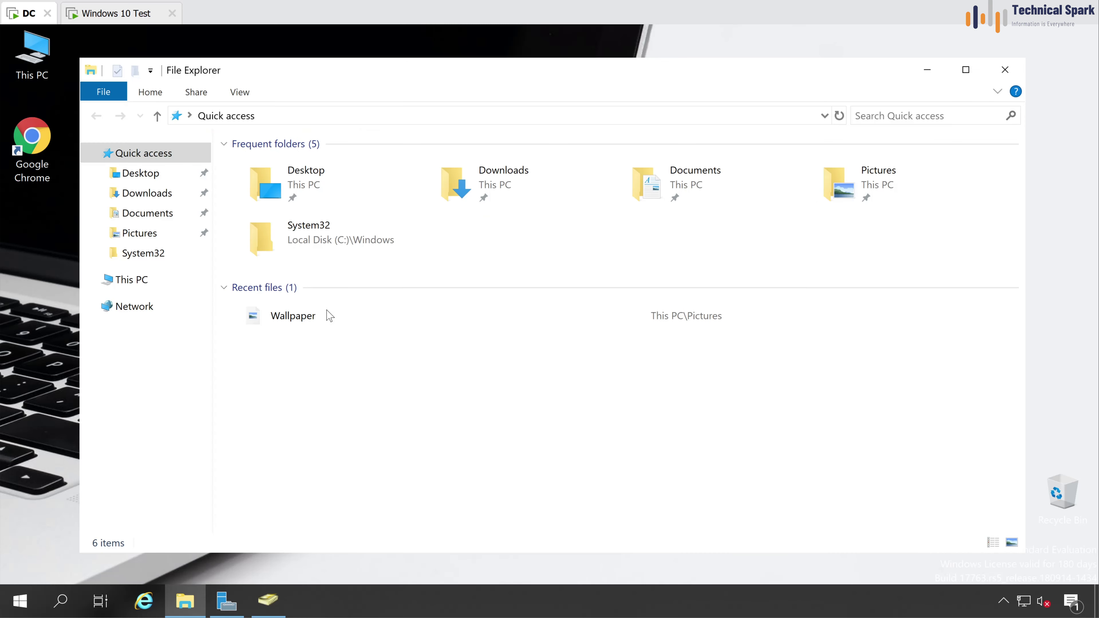
right_click(122, 286)
click(199, 510)
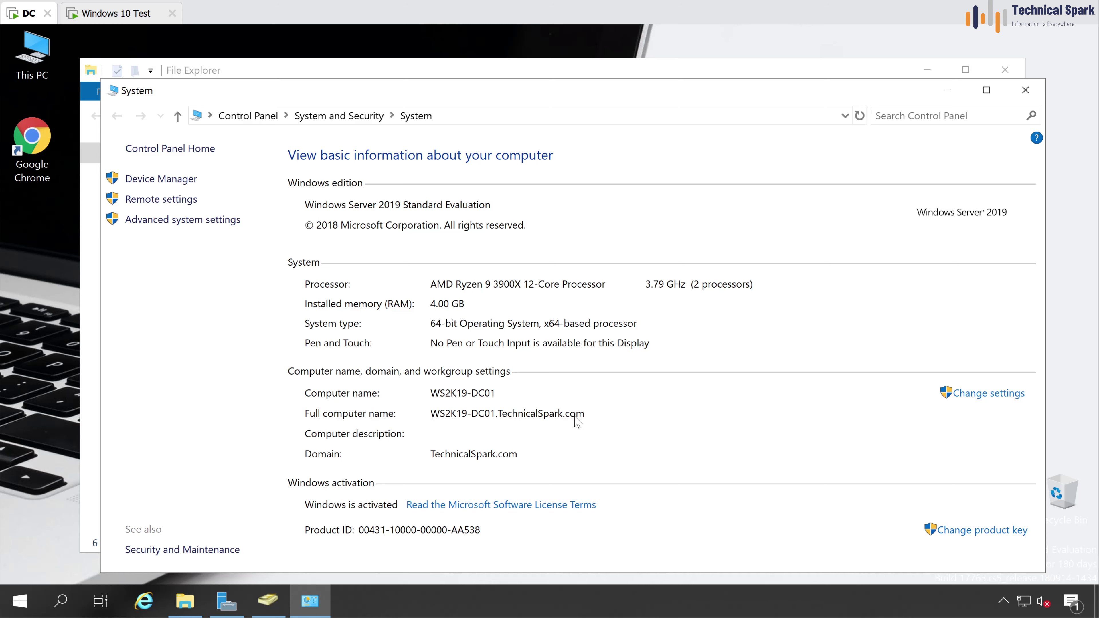
click(947, 89)
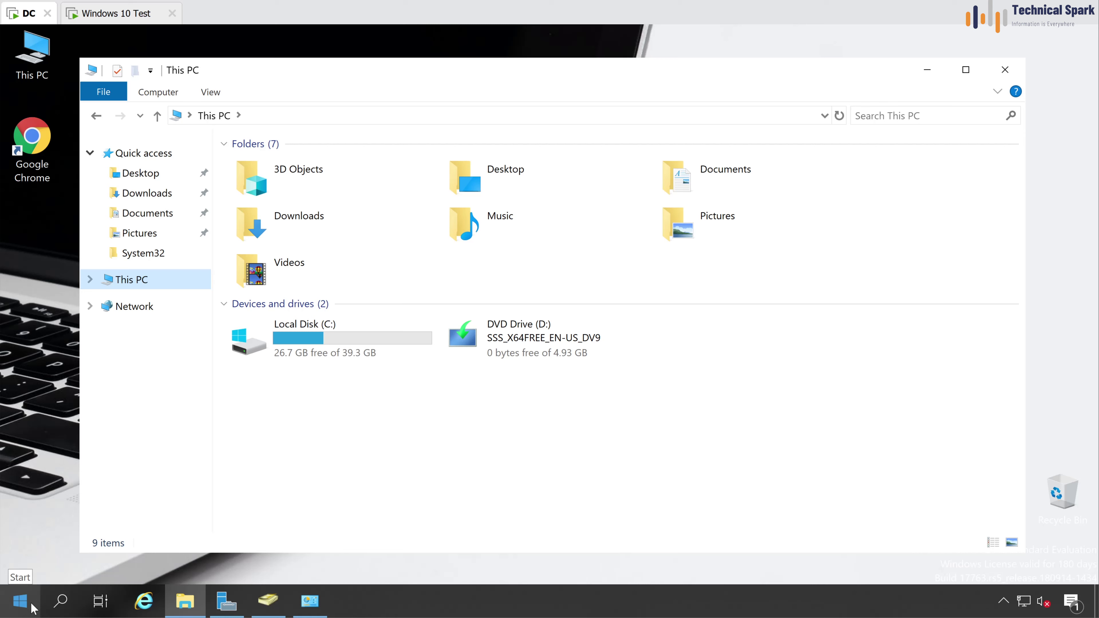
- Run ncpa.cpl and bring up the Ethernet0 adapter's status details
key(super+r)
text(nc)
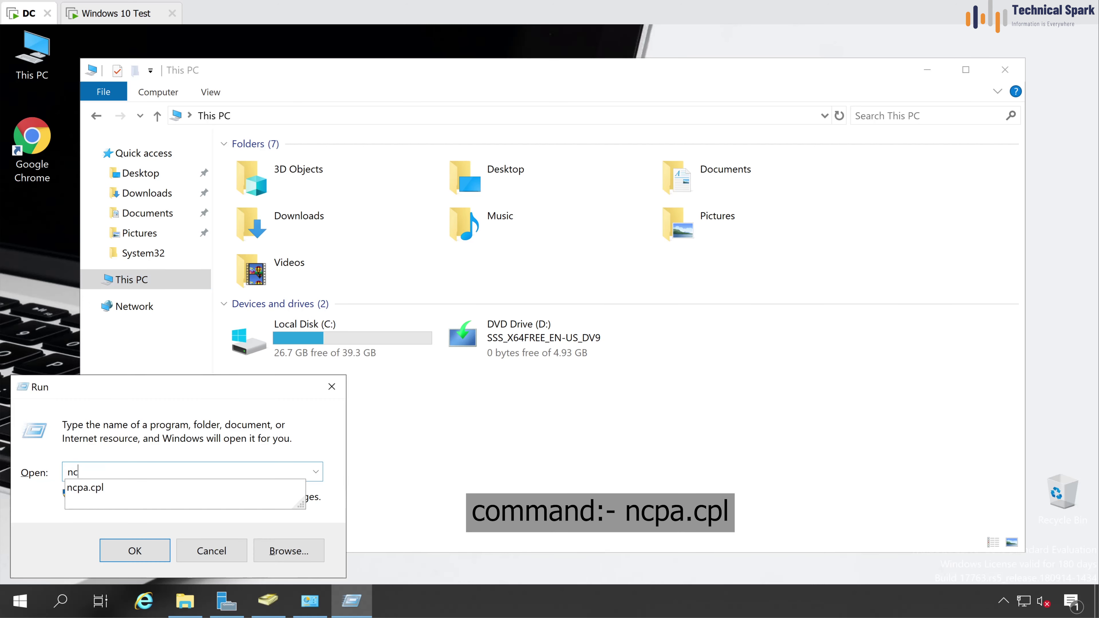
text(pa.cpl)
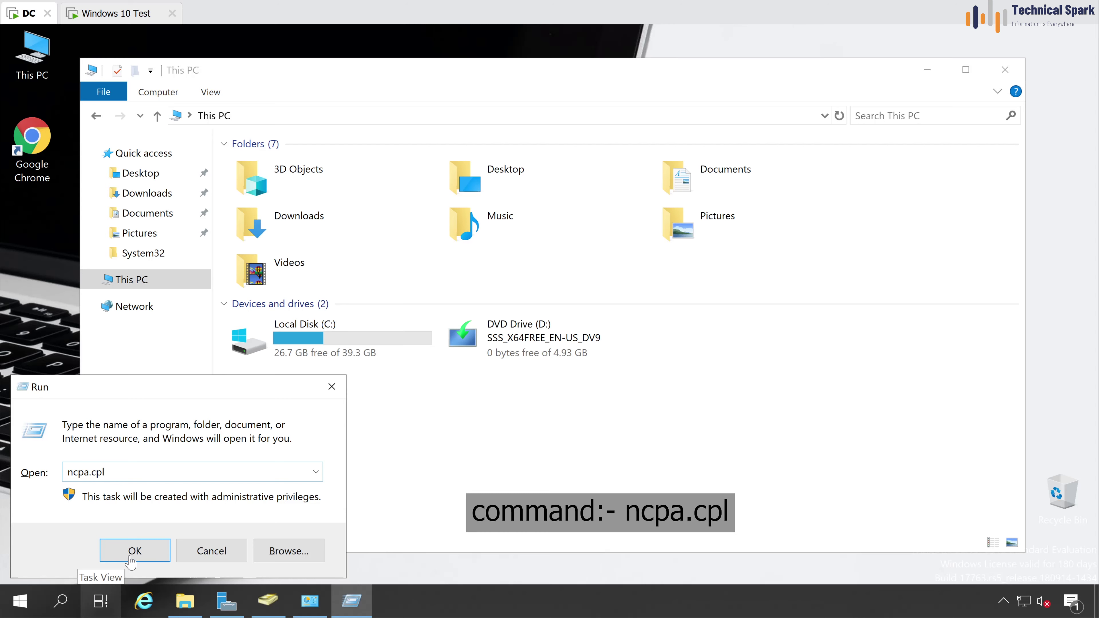
key(Return)
click(195, 134)
right_click(194, 129)
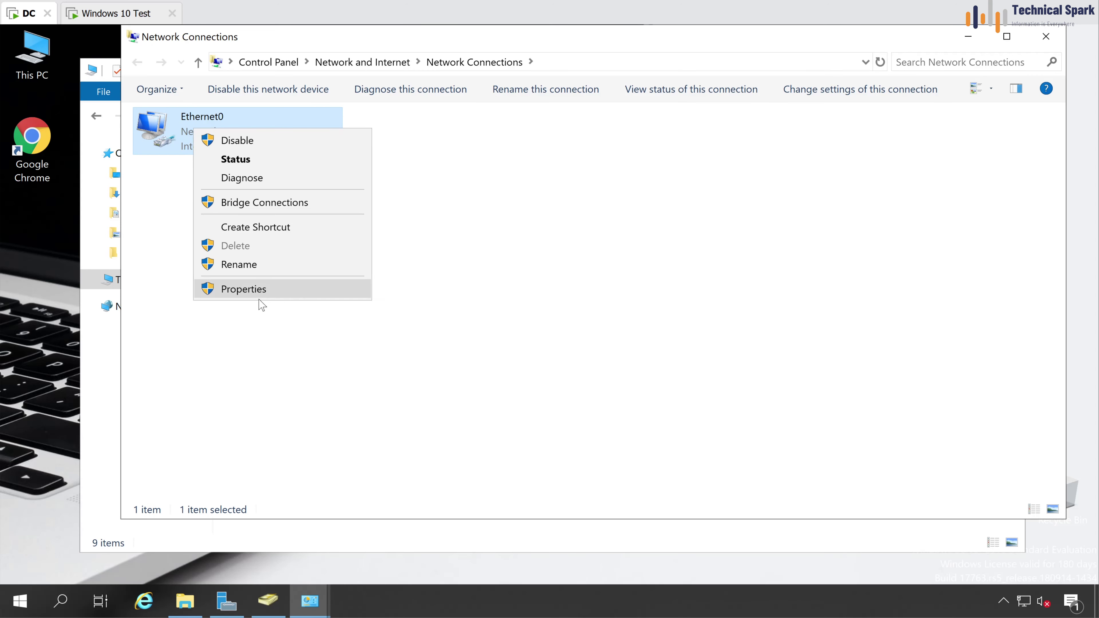
click(243, 159)
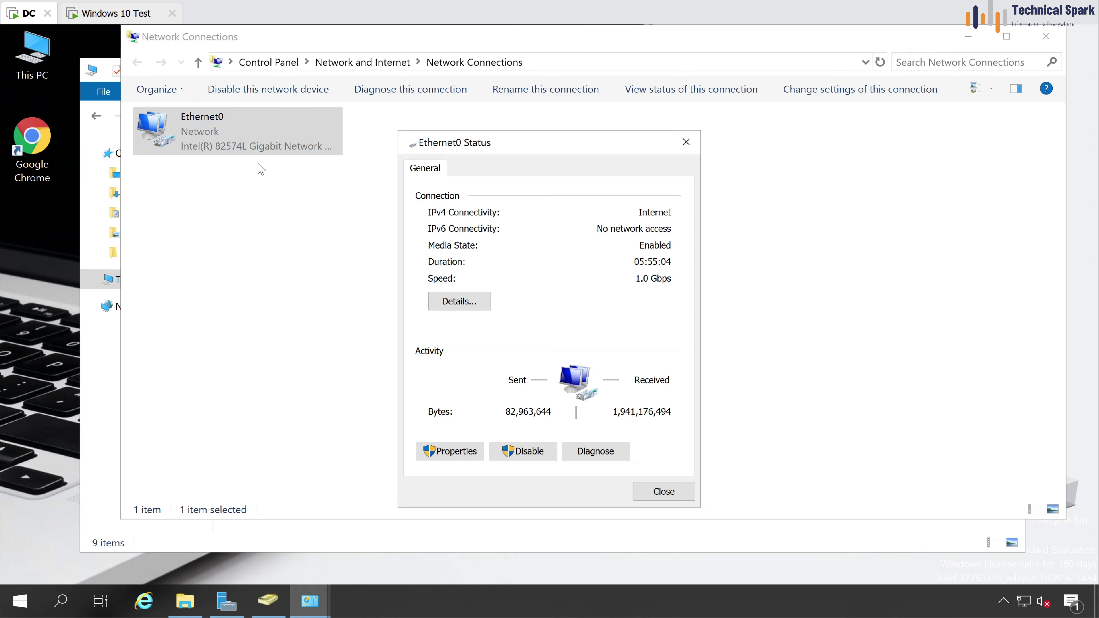
click(467, 301)
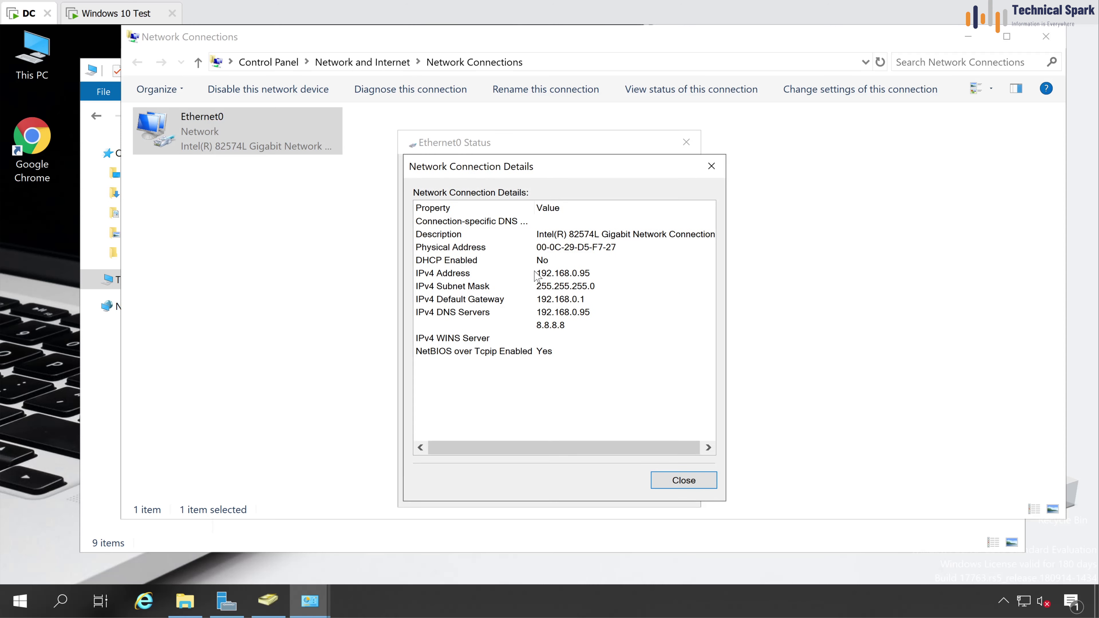
- Highlight IPv4 192.168.0.95, mask 255.255.255.0, gateway 192.168.0.1, DNS 192.168.0.95 and 8.8.8.8
click(536, 276)
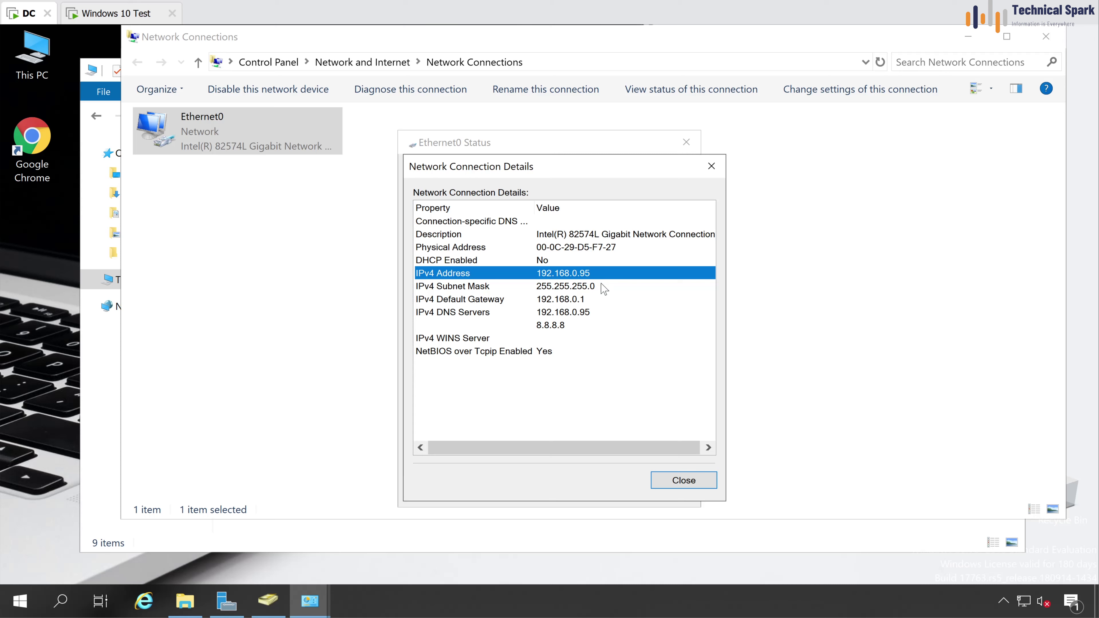
click(604, 287)
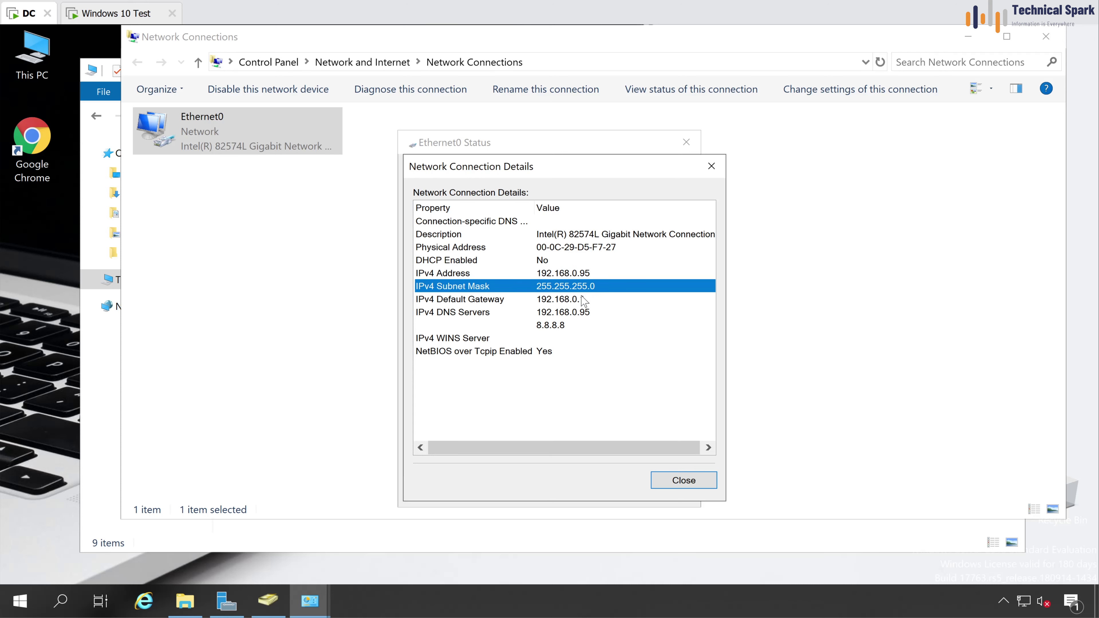
click(584, 299)
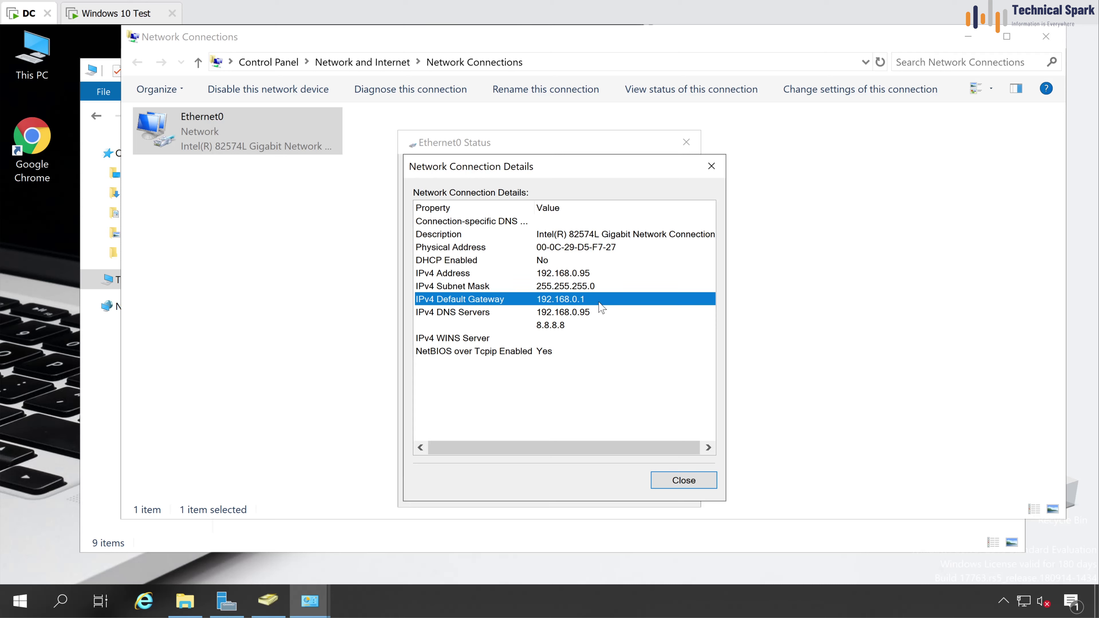
click(596, 313)
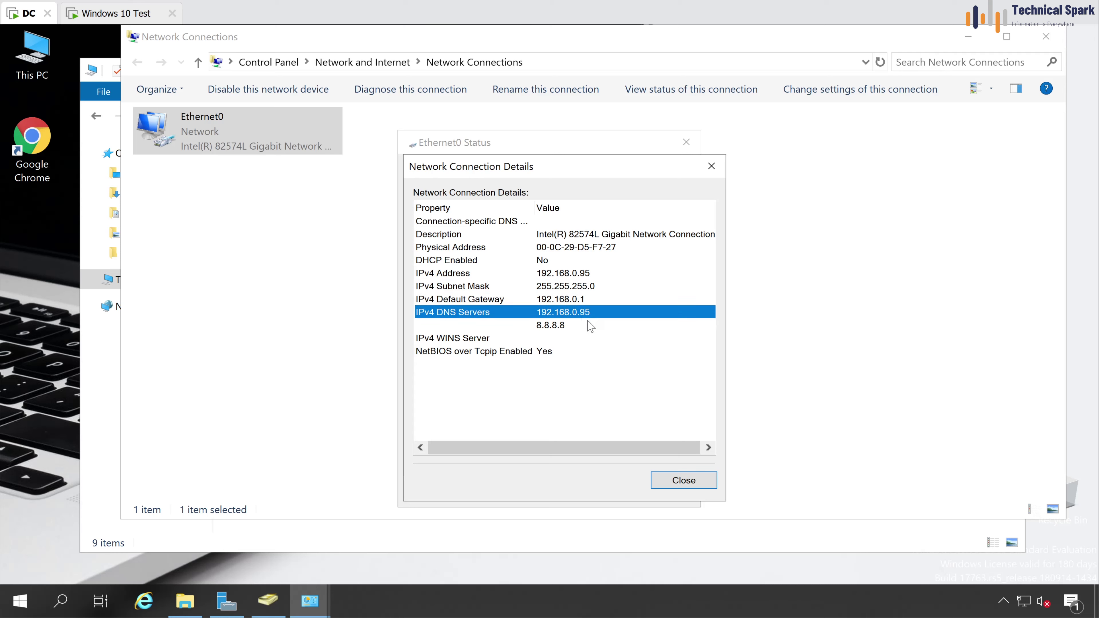
click(576, 327)
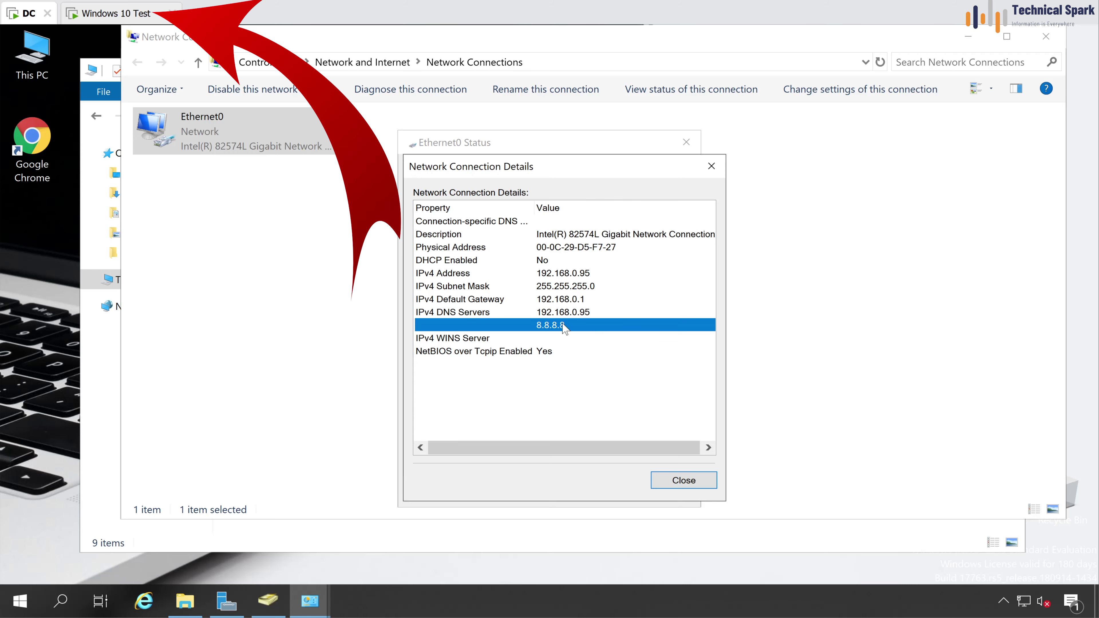
- Switch to the Windows 10 Test VM and open Network Connections via the Run box
click(110, 13)
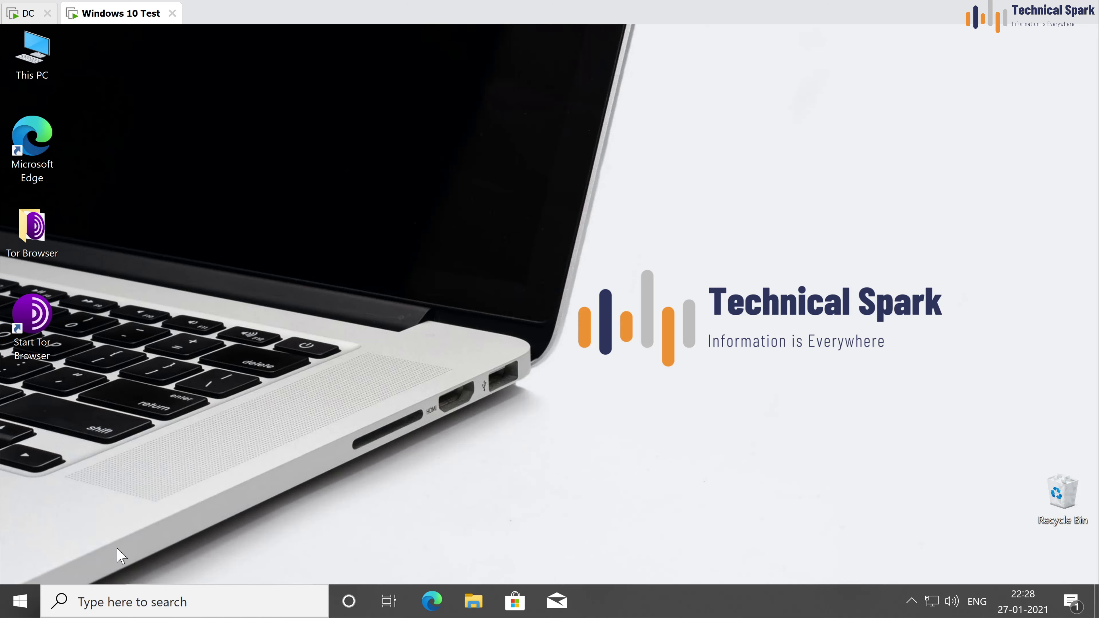
right_click(17, 600)
click(84, 518)
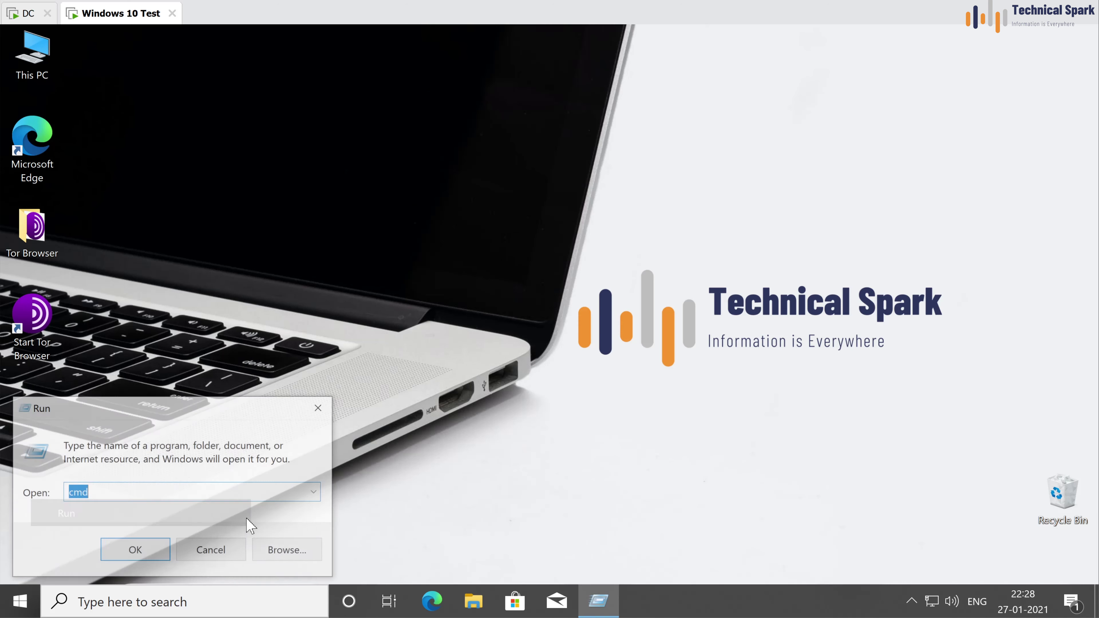
text(ncpa.cpl)
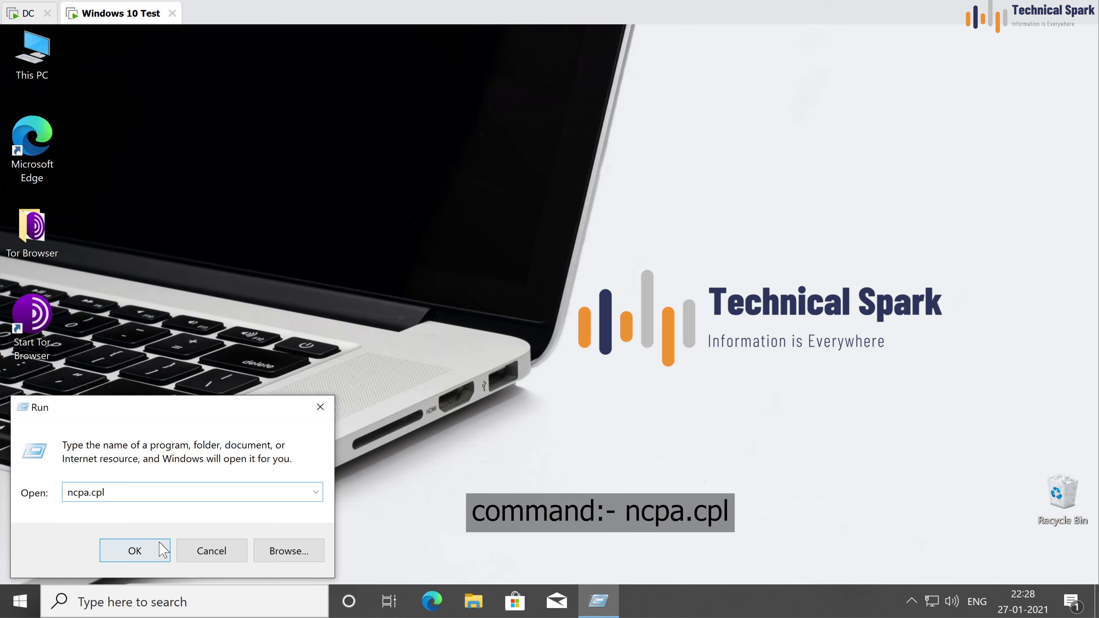
click(156, 550)
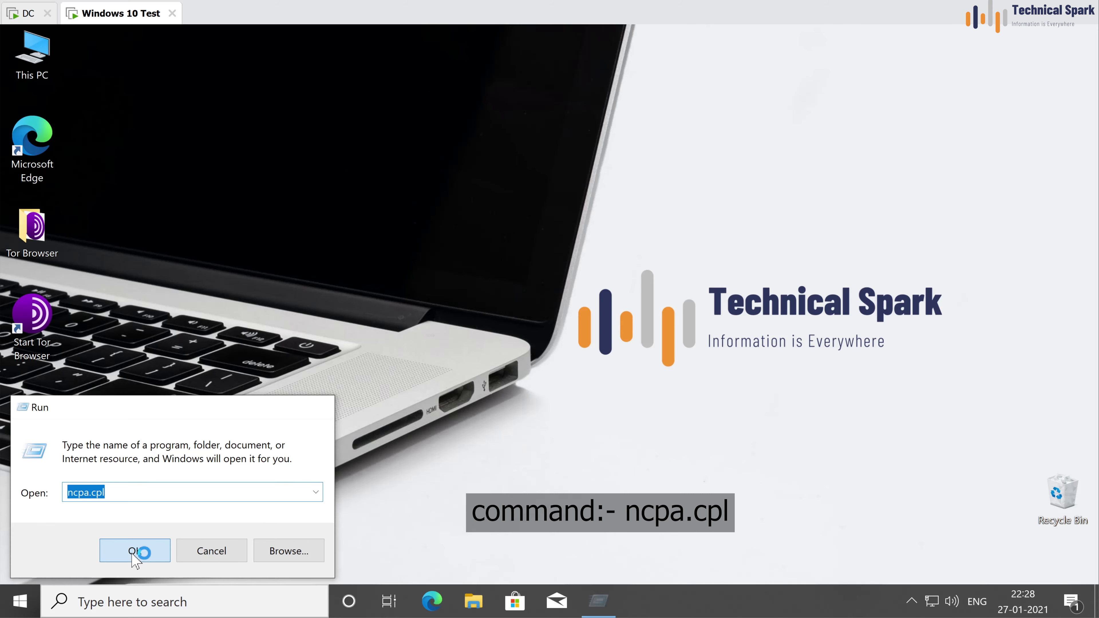
- Show Ethernet0 details, highlighting IPv4 address 192.168.0.97 and DNS server 192.168.0.95
right_click(364, 180)
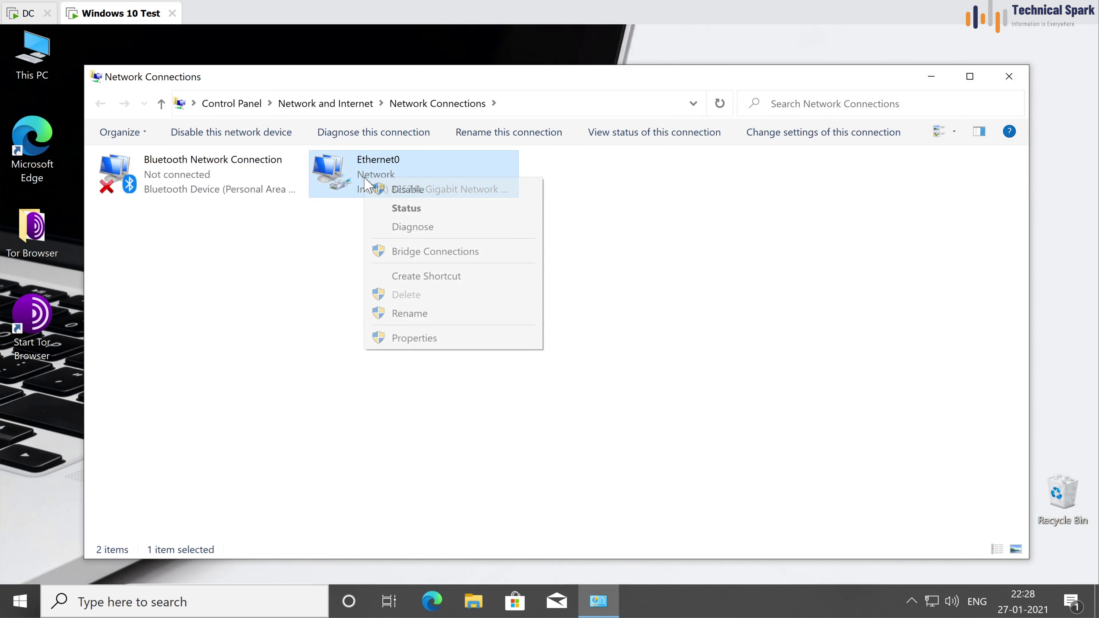
click(422, 210)
click(459, 301)
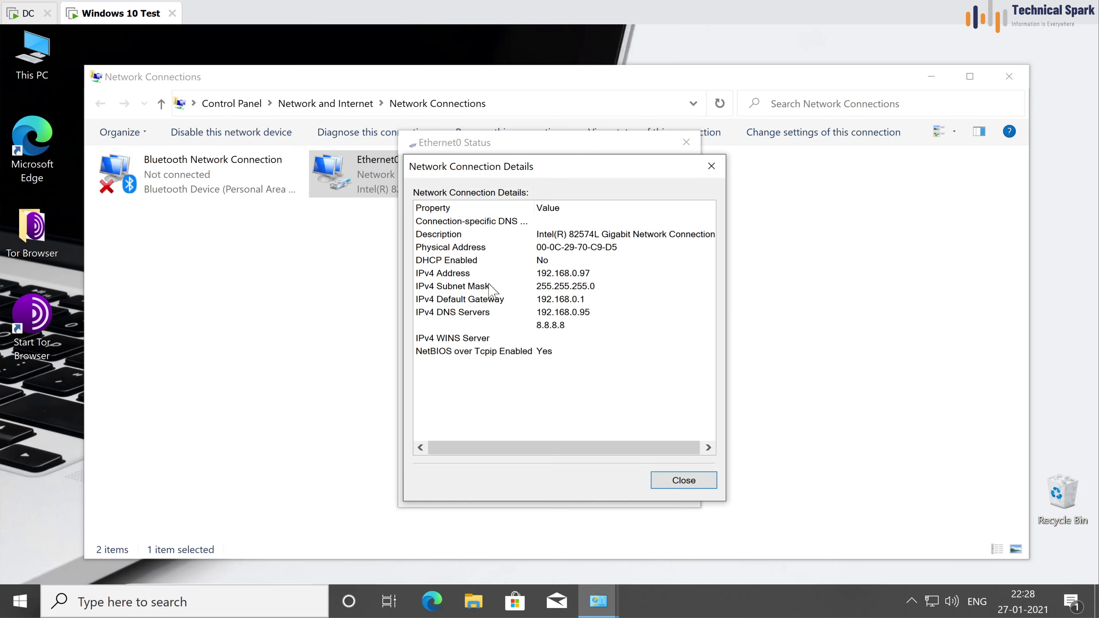
click(543, 273)
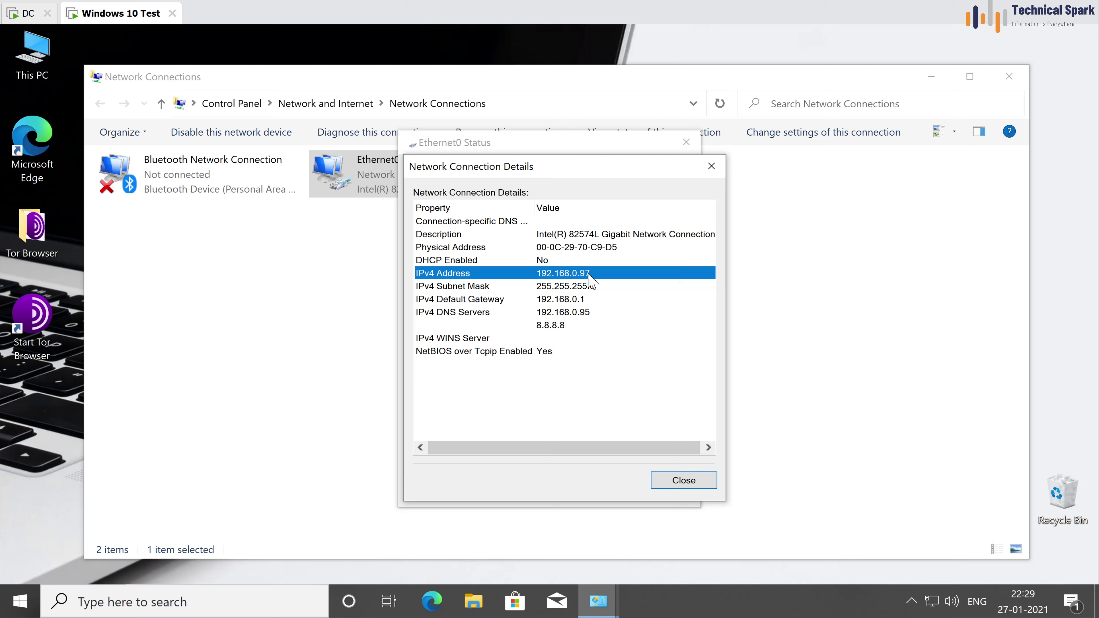
click(596, 316)
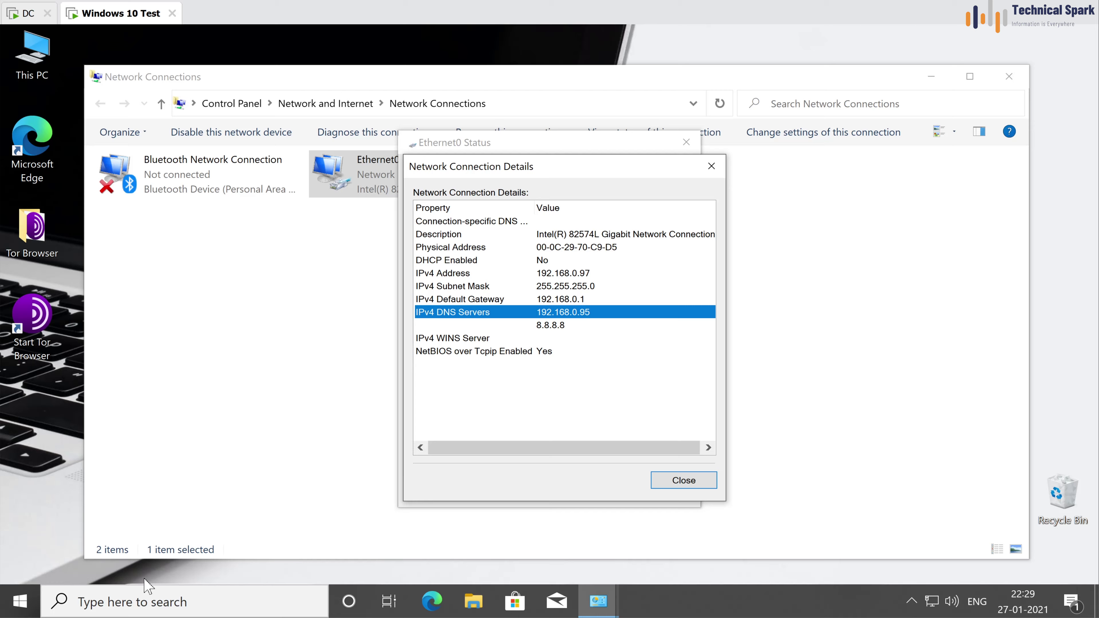
- Open Command Prompt and ping 192.168.0.95, receiving 4 of 4 replies with 0% loss
click(130, 602)
text(cmd)
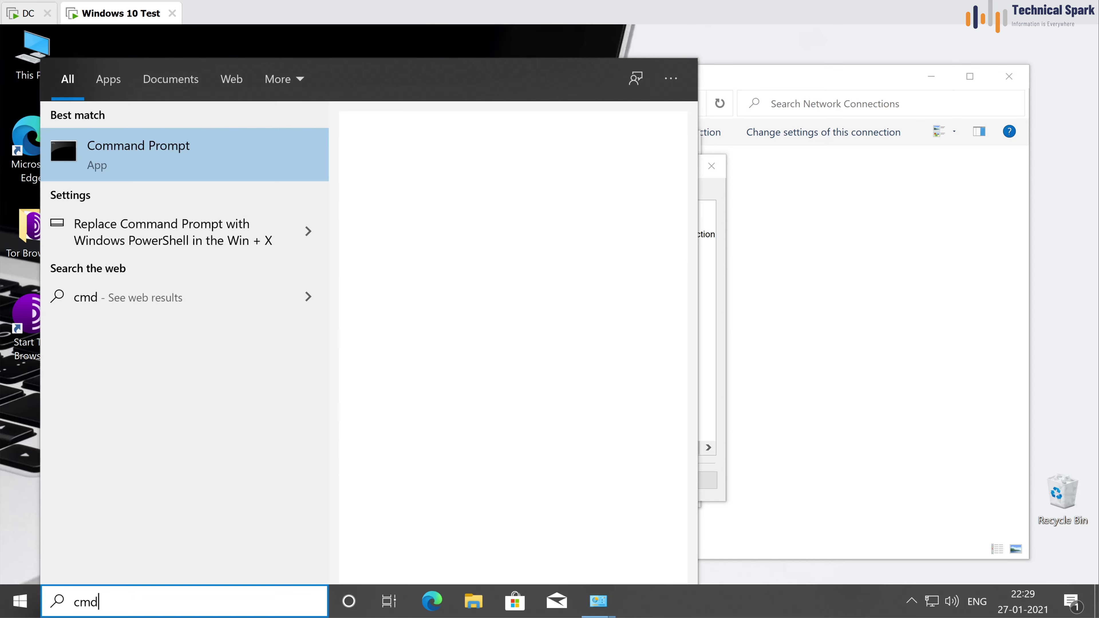
key(Return)
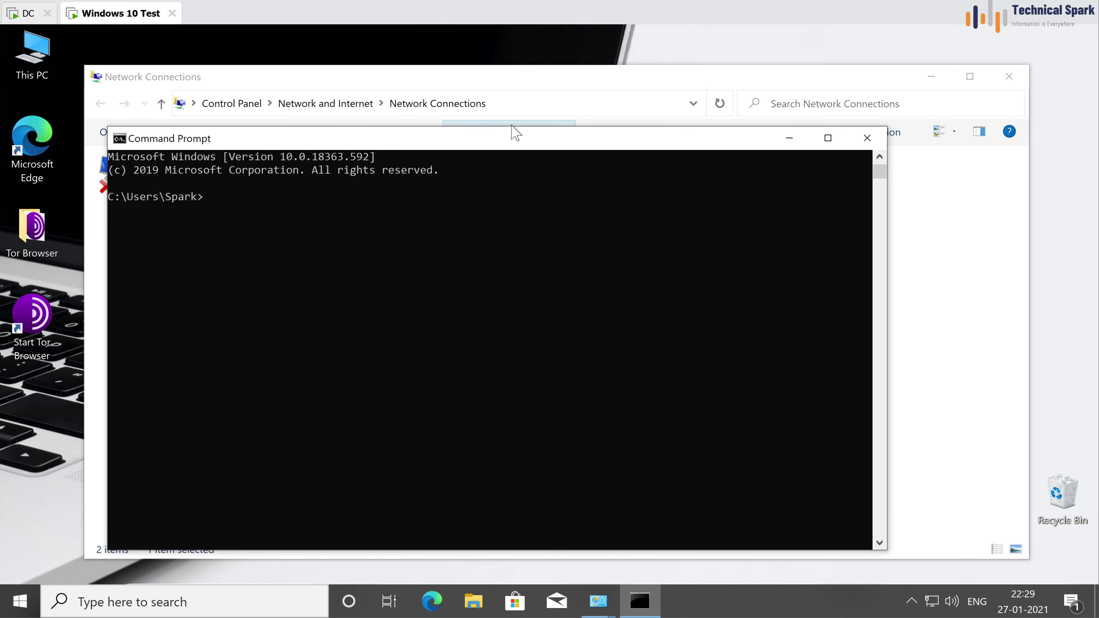
drag(513, 133, 889, 134)
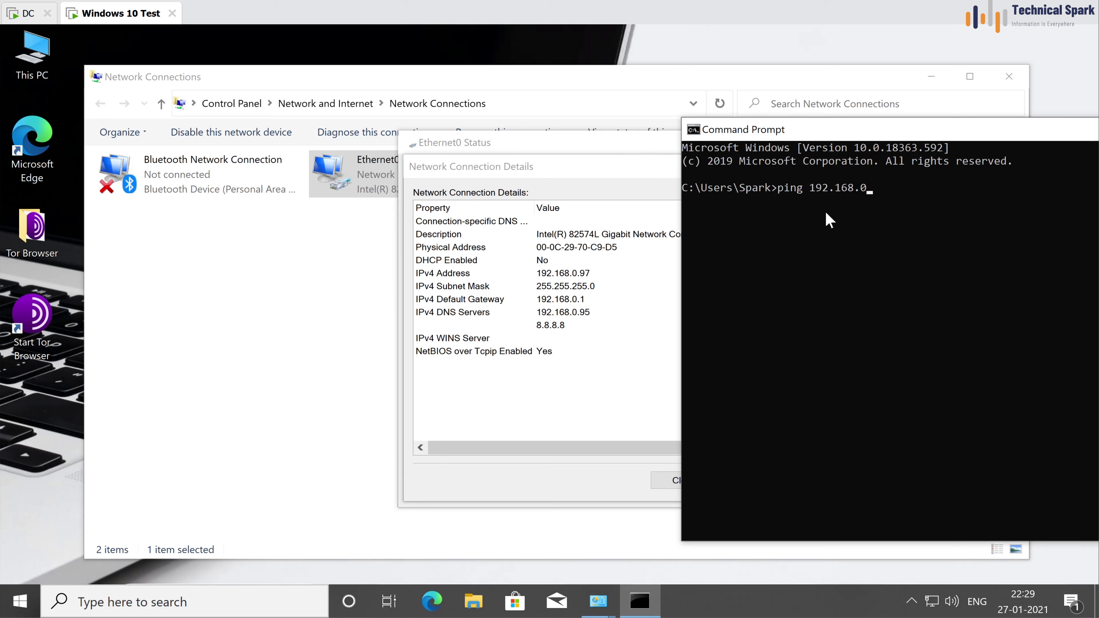
text(ping 192.168.0.95)
key(Return)
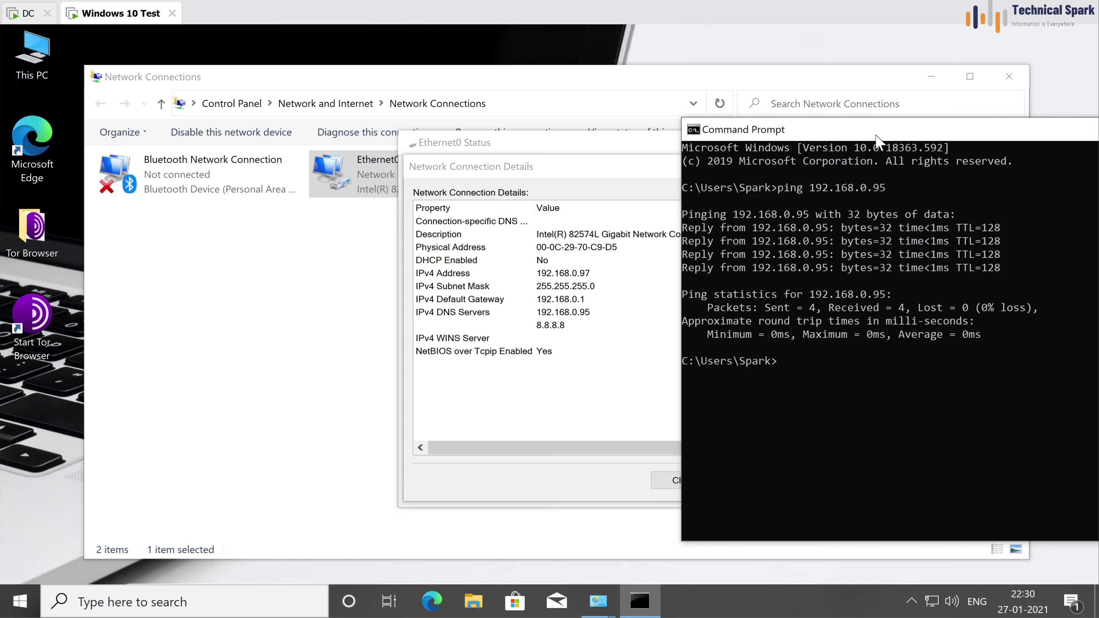
drag(879, 141, 423, 114)
- Review Ethernet0's TCP/IPv4 properties showing the static address and preferred DNS 192.168.0.95
click(907, 103)
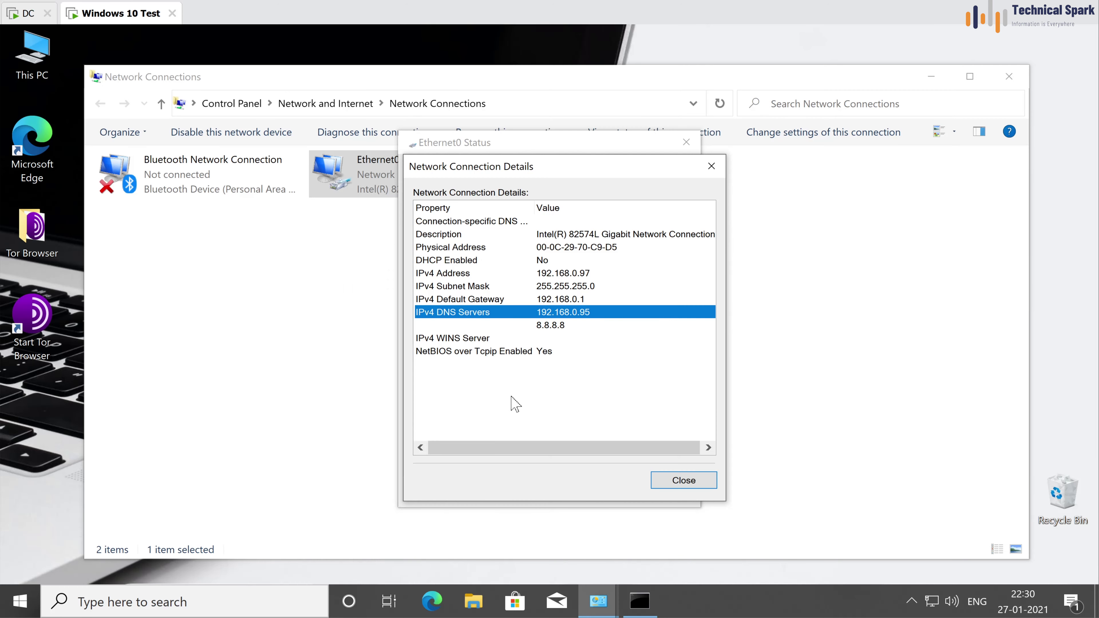
click(680, 481)
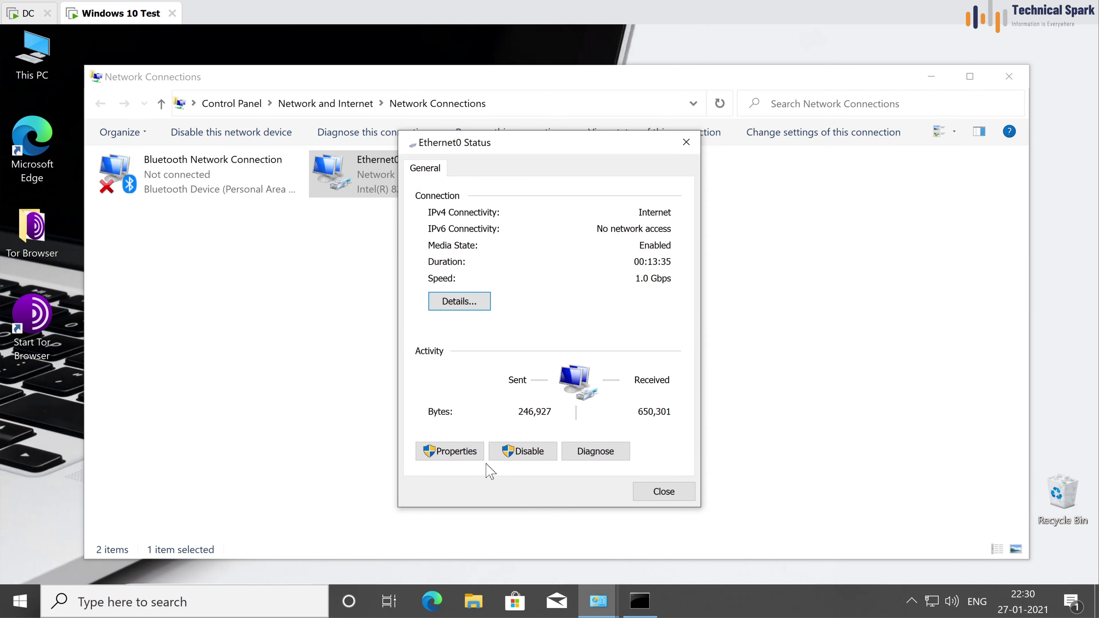
click(462, 453)
click(557, 336)
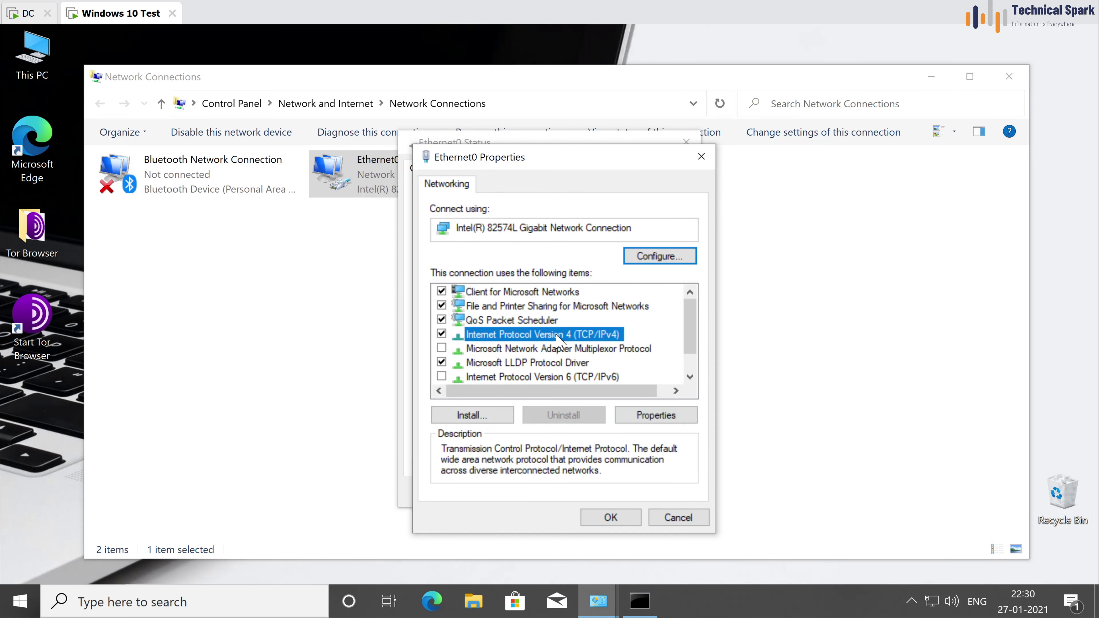
click(653, 417)
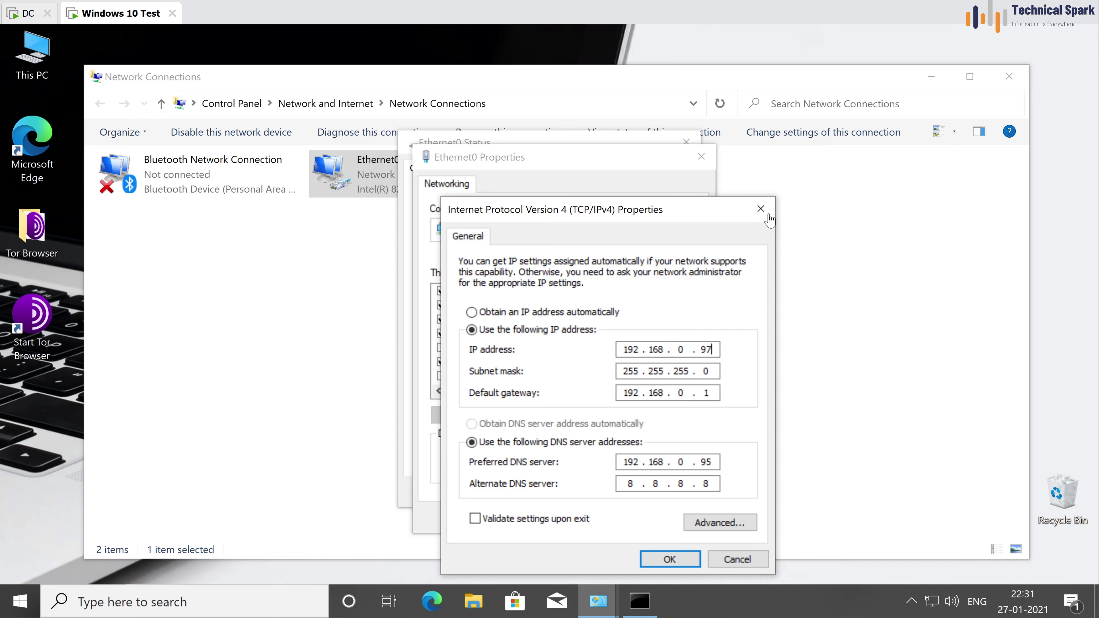
- Close the IPv4, Ethernet0 properties and status dialogs plus Network Connections without changes
click(760, 208)
click(701, 157)
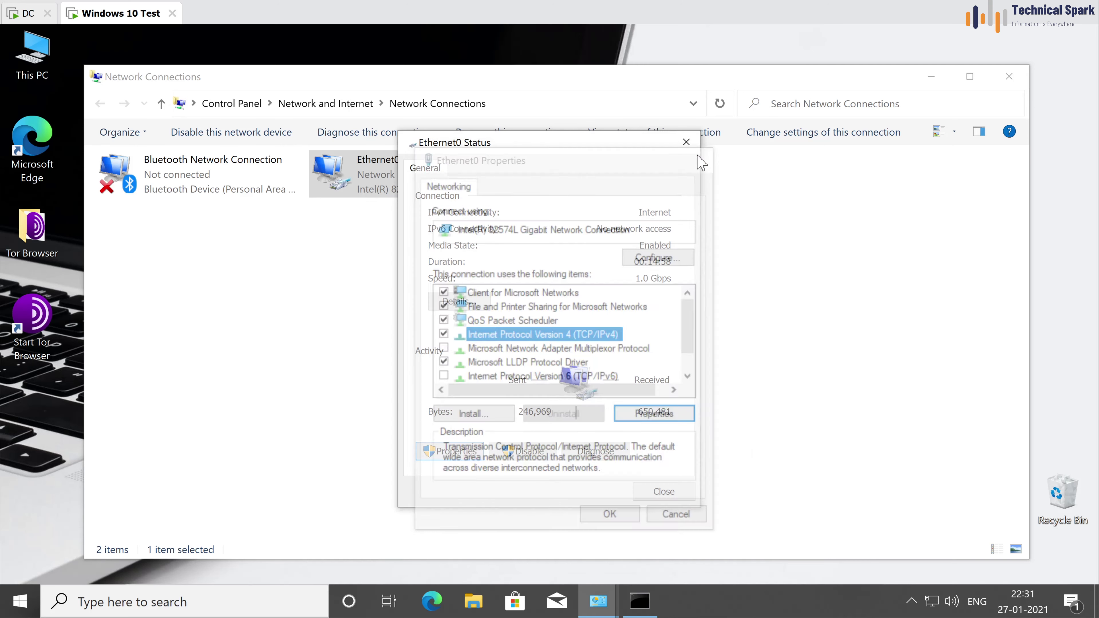
click(687, 142)
click(1005, 79)
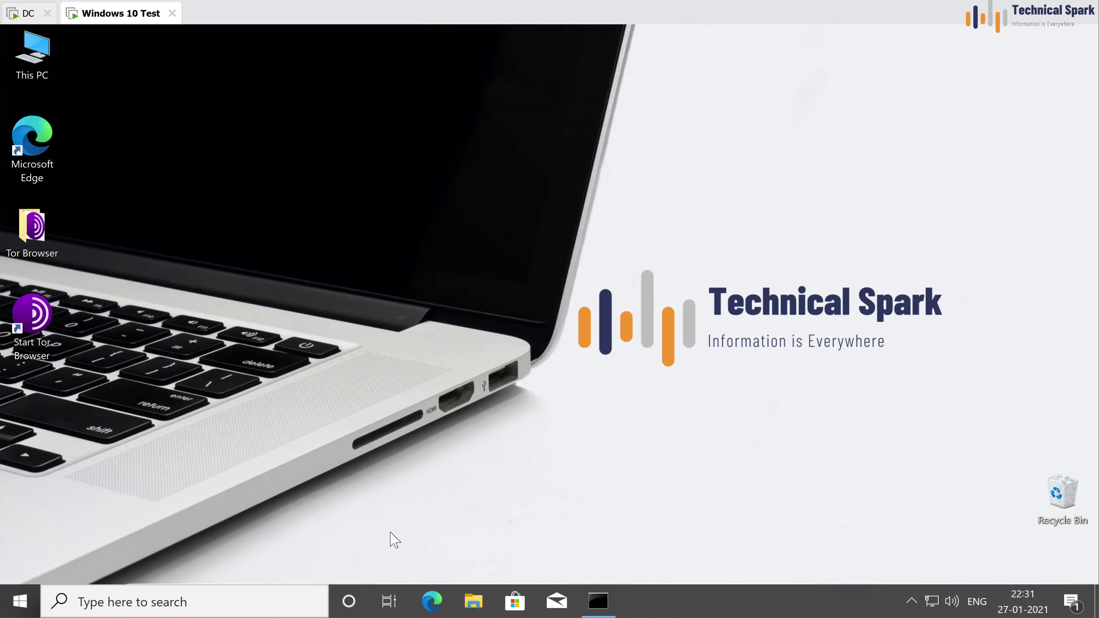
- Open This PC's system properties and reach the computer name and domain settings
click(479, 606)
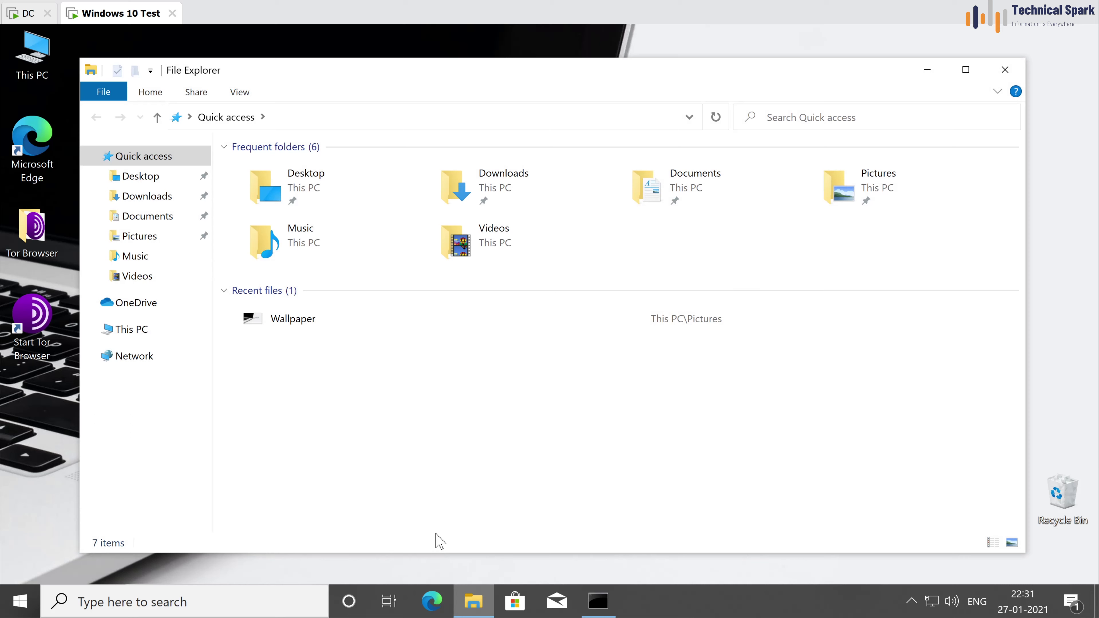
click(145, 331)
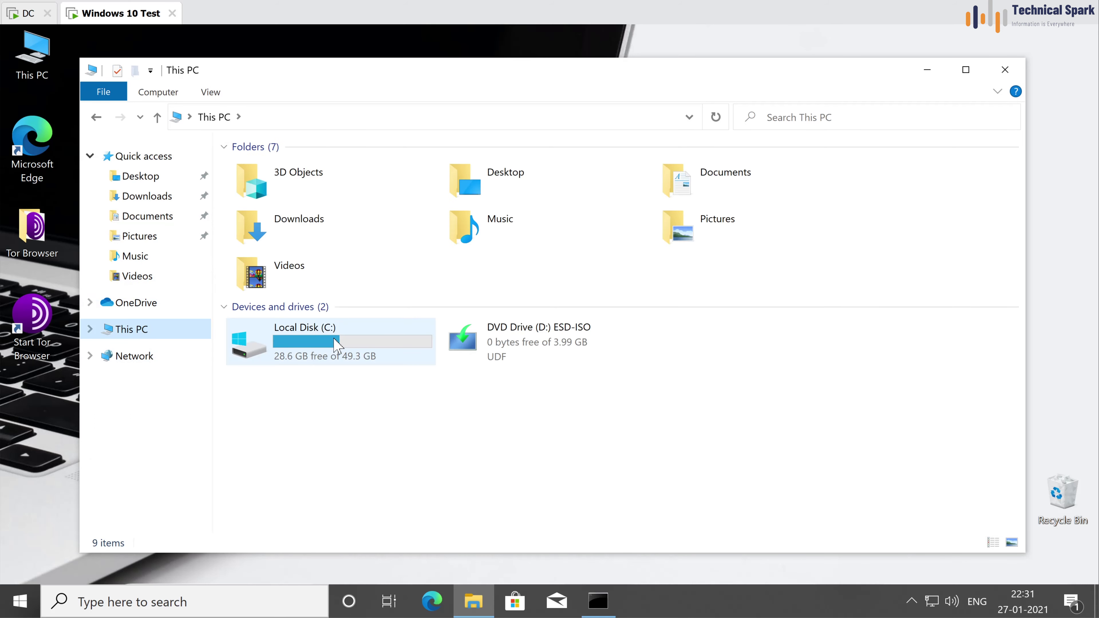
right_click(148, 333)
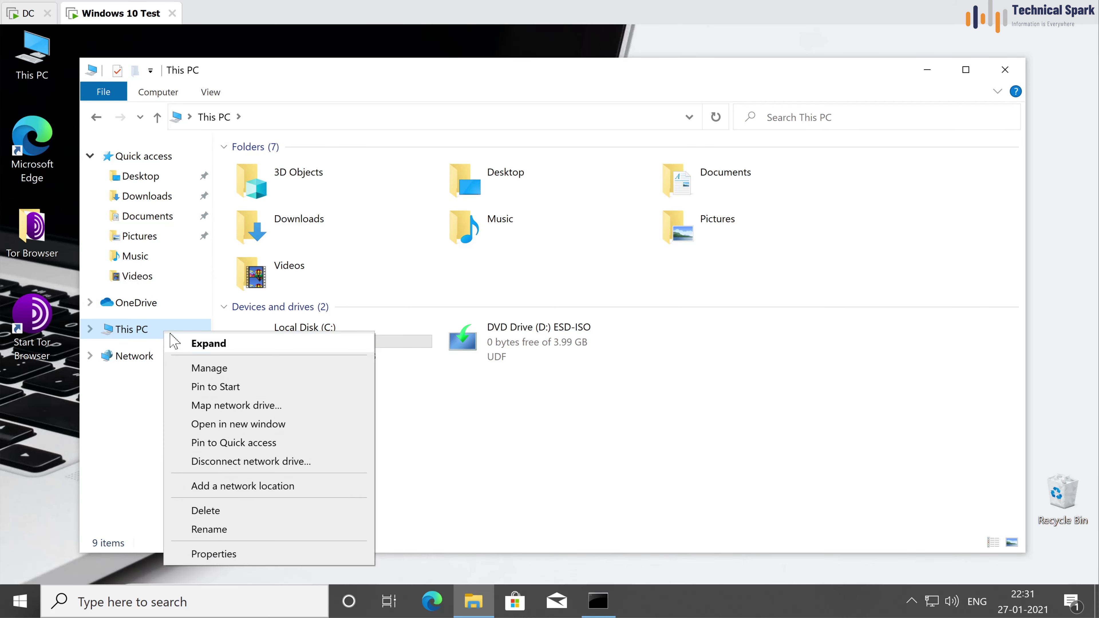
click(225, 554)
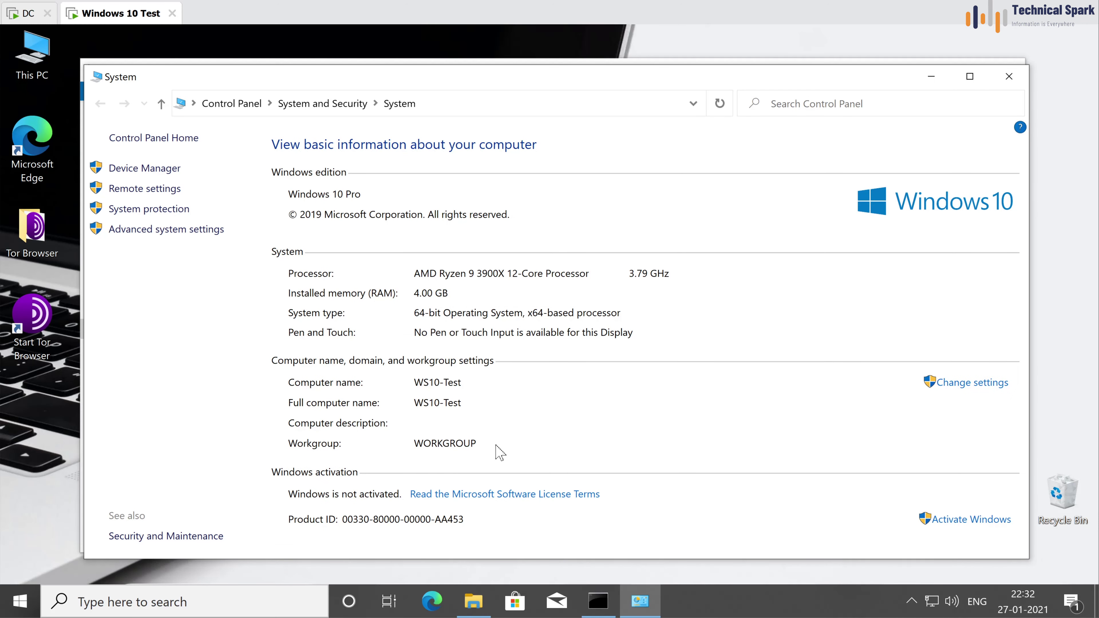
click(965, 389)
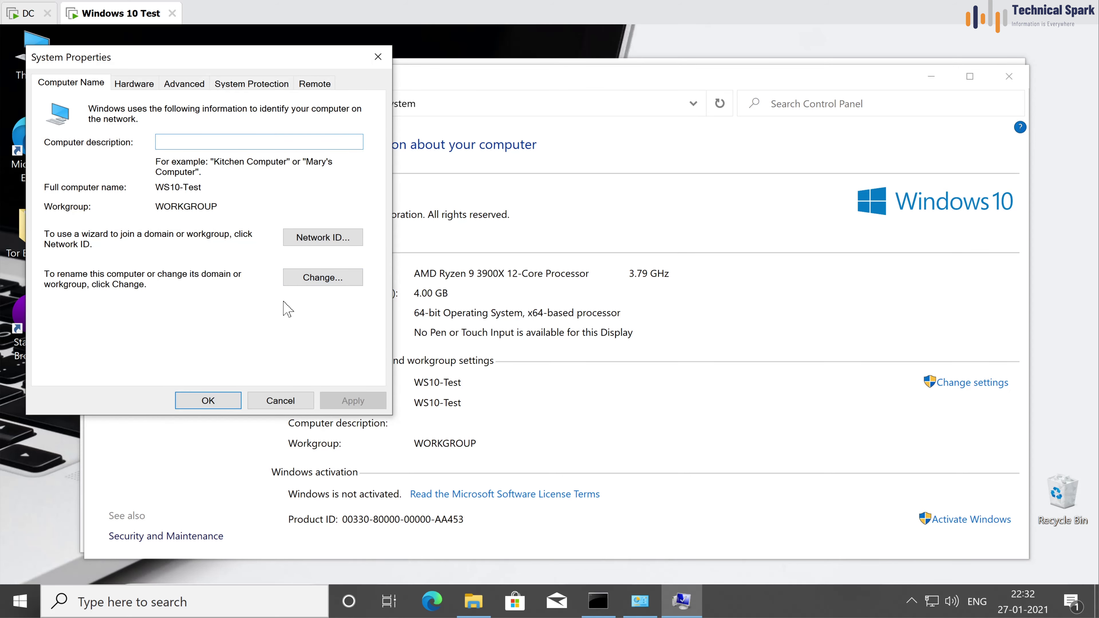
- Change WS10-Test's membership from workgroup to the TechnicalSpark.com domain
click(327, 280)
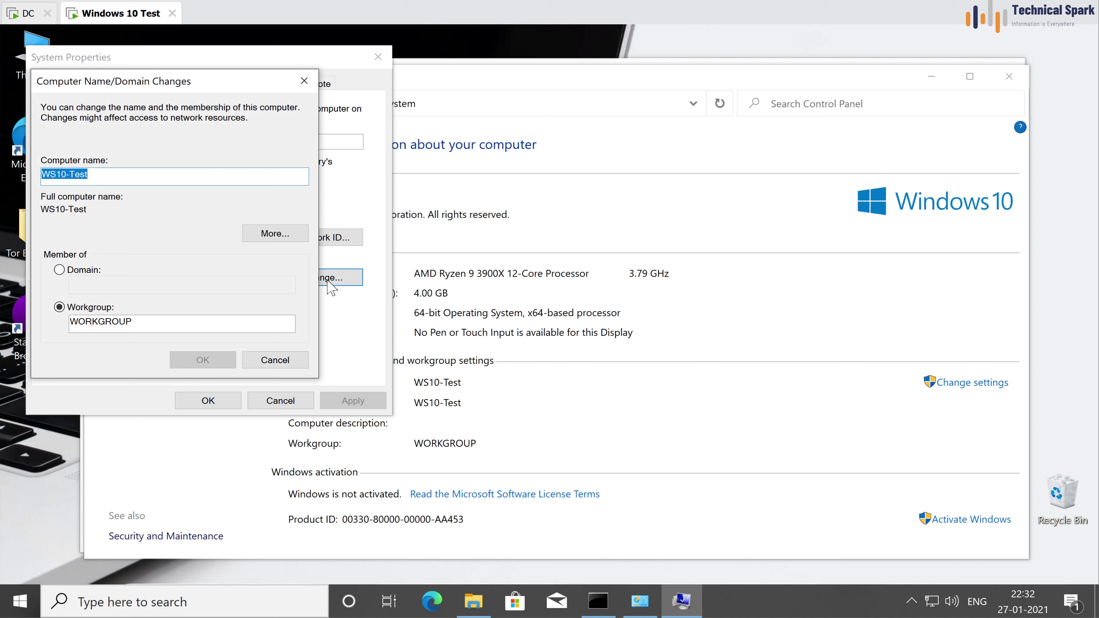
click(82, 273)
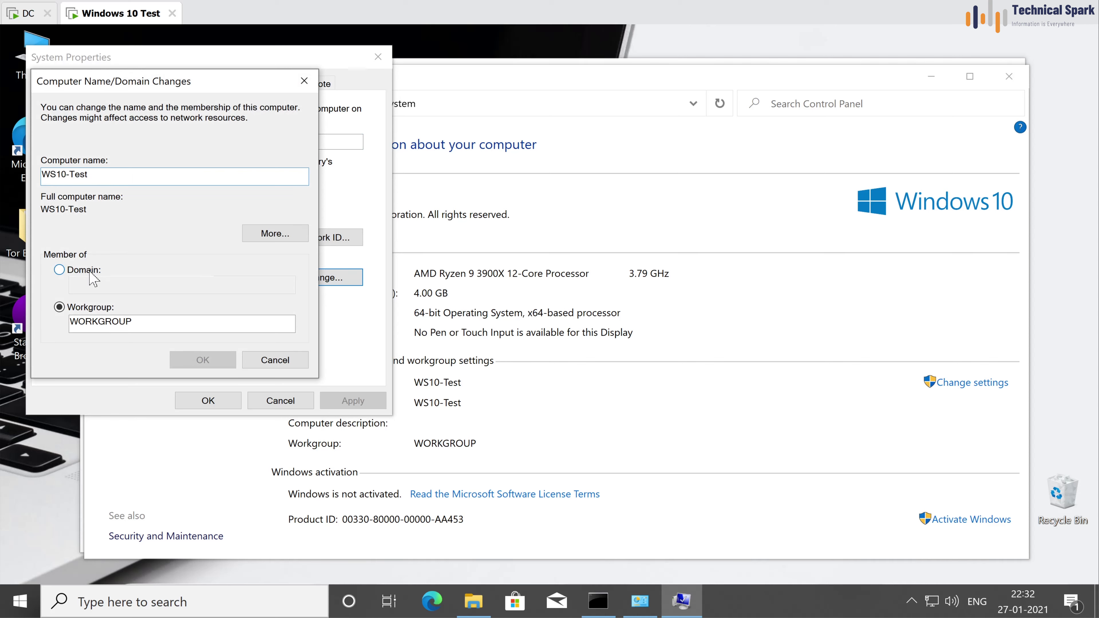
text(TechnicalSpark.com)
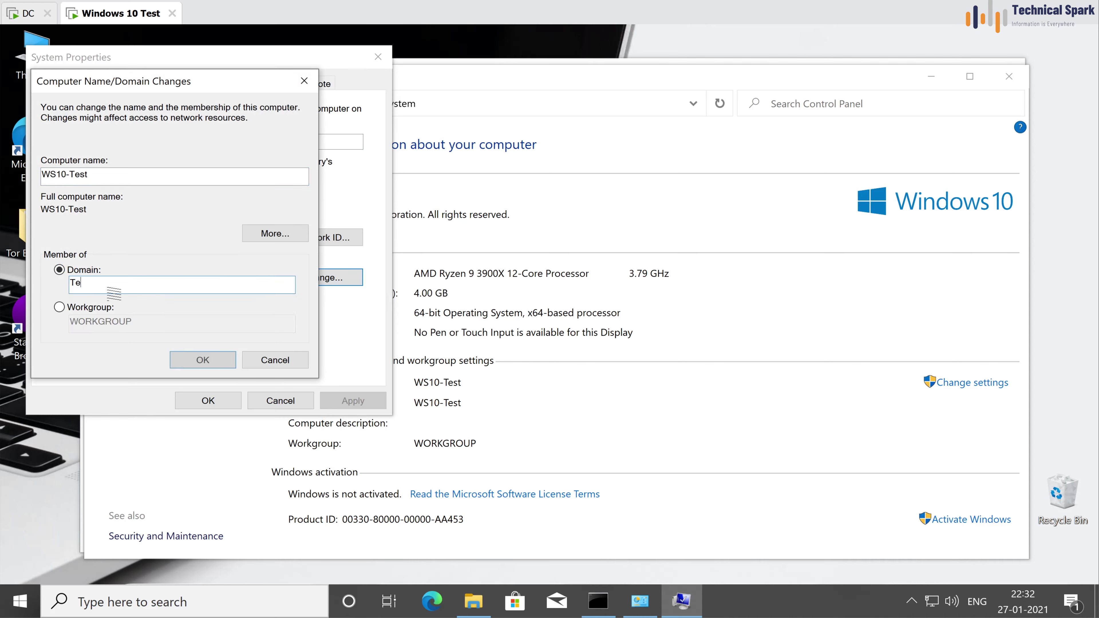
click(201, 360)
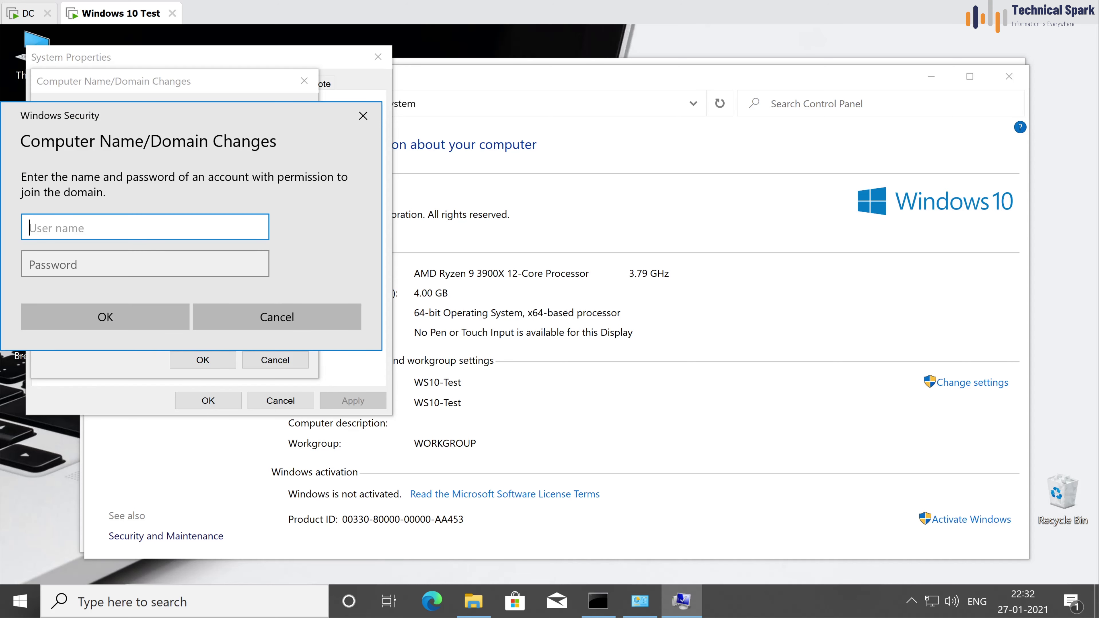
- Authenticate as Administrator with its password, acknowledge the welcome and restart notices, and close System Properties
text(Administrator)
key(Tab)
text(*********)
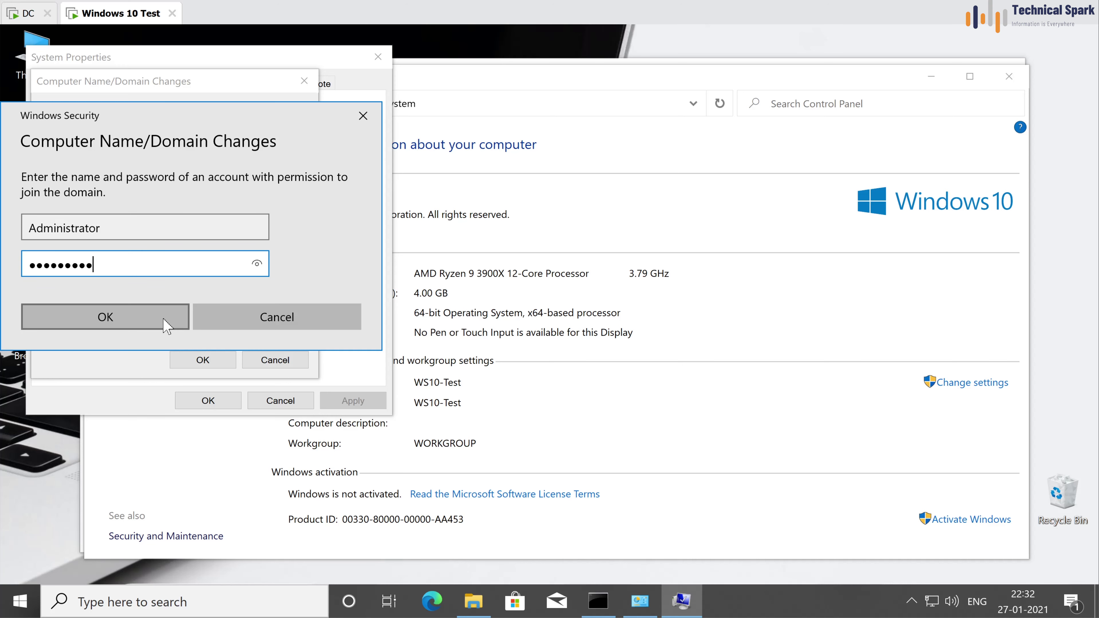
click(164, 320)
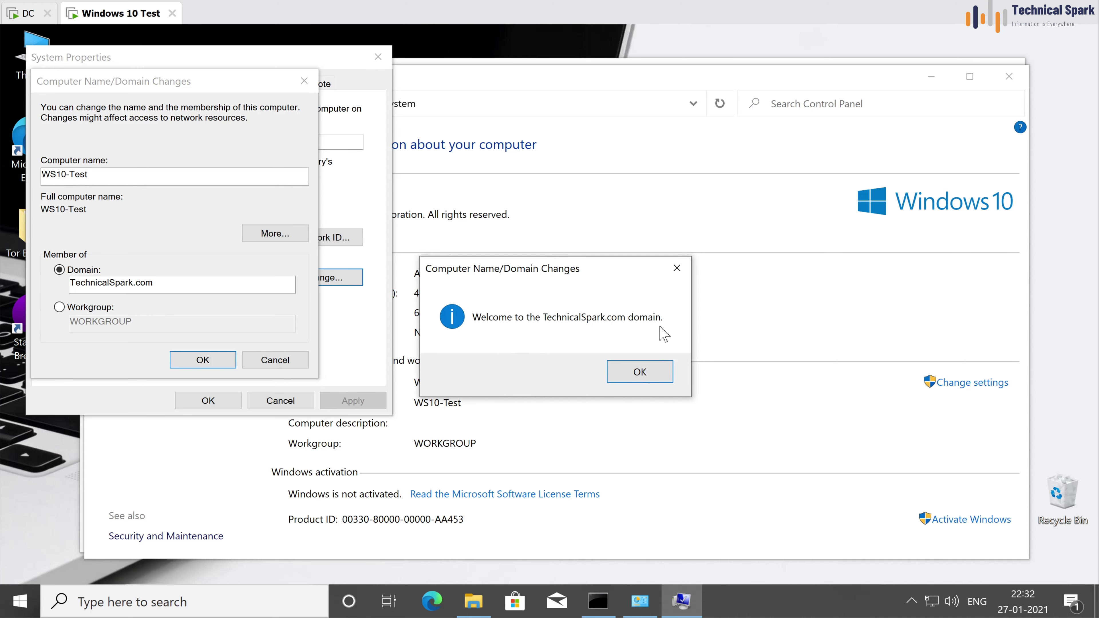
click(656, 370)
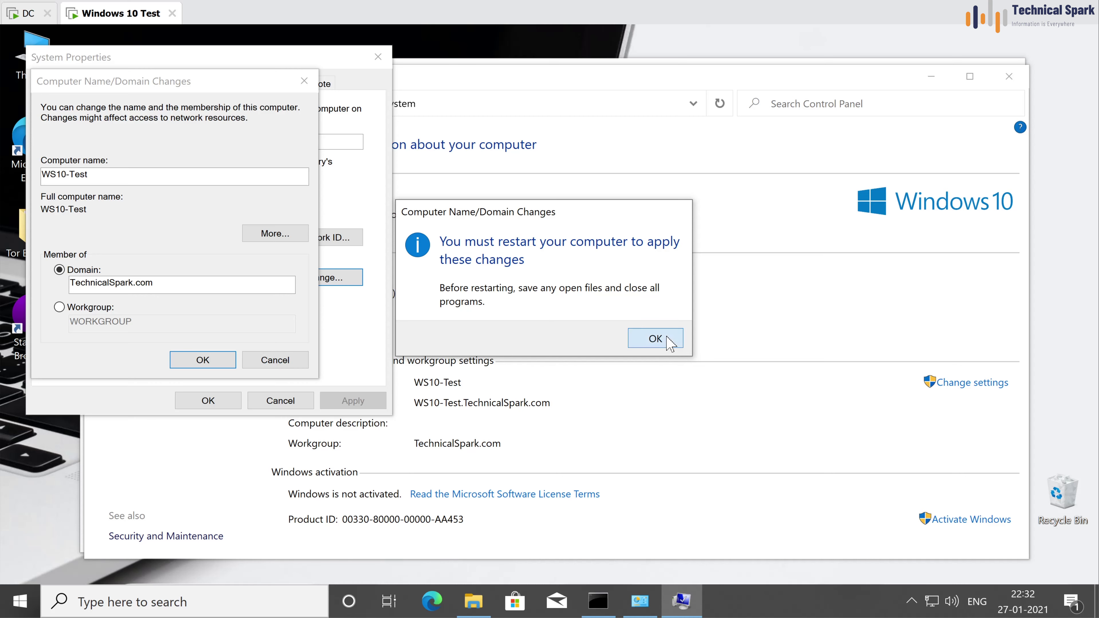
click(656, 338)
click(191, 401)
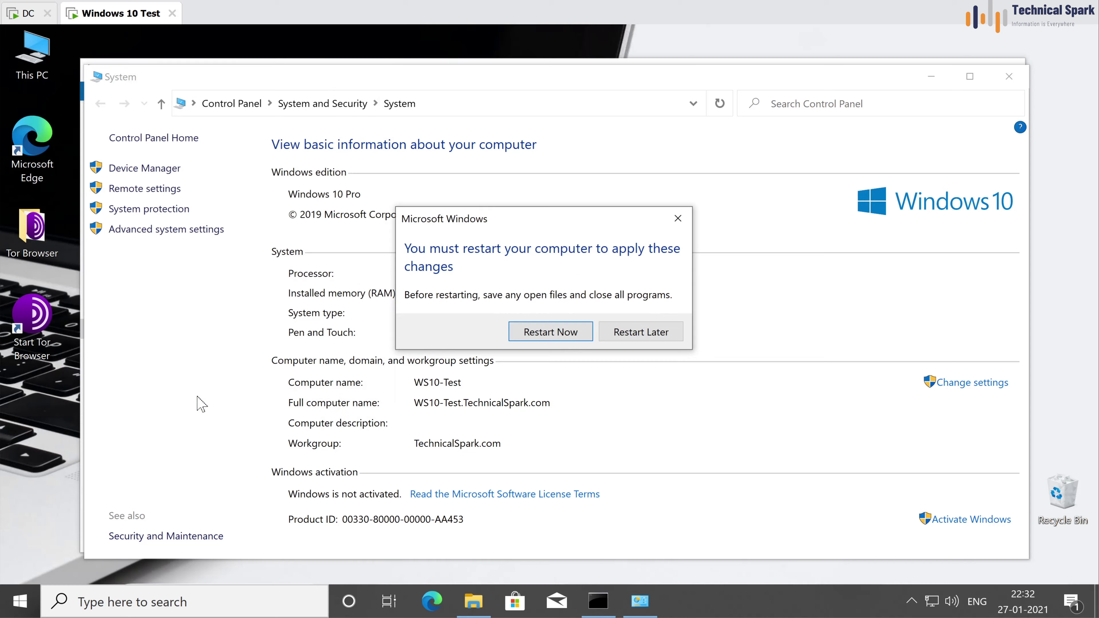
- Restart now, then sign in as Other user technicalspark\administrator with the domain password
click(539, 398)
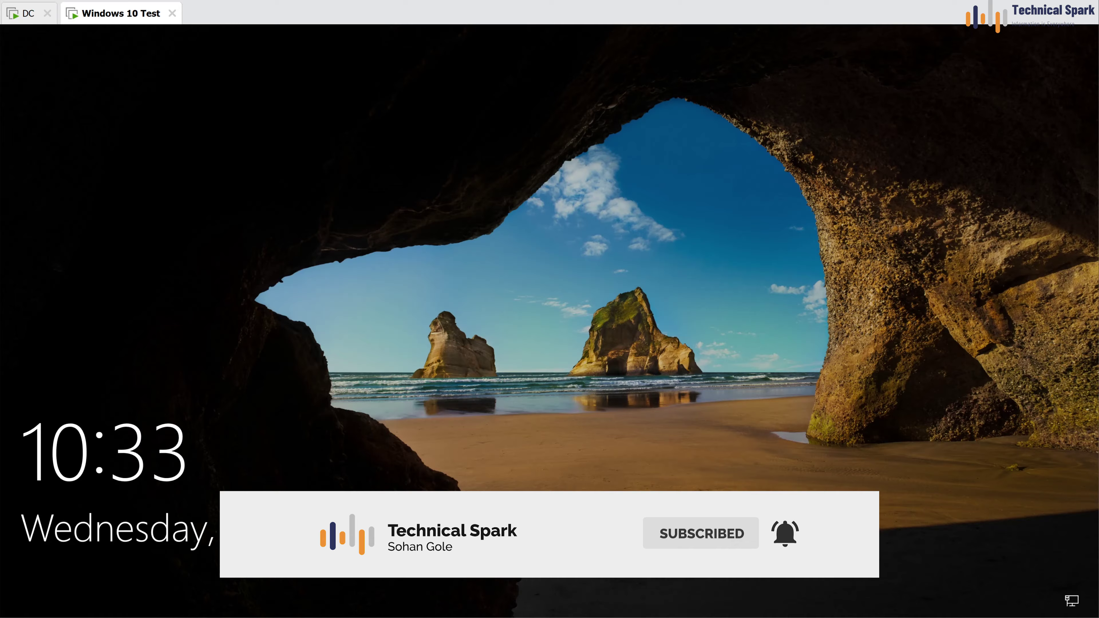
click(631, 425)
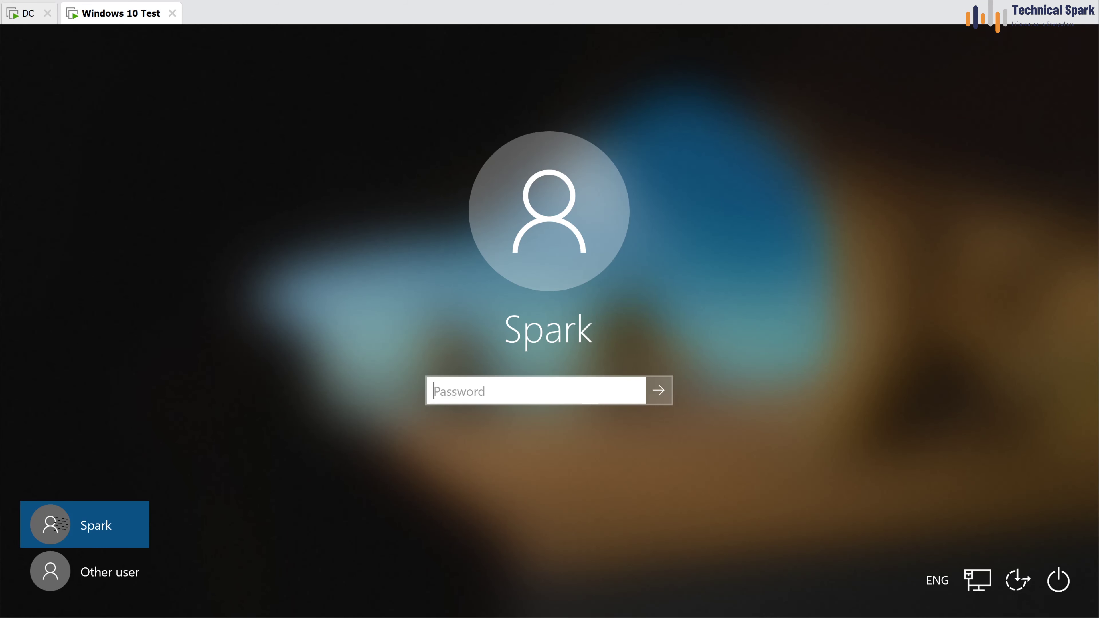
click(76, 576)
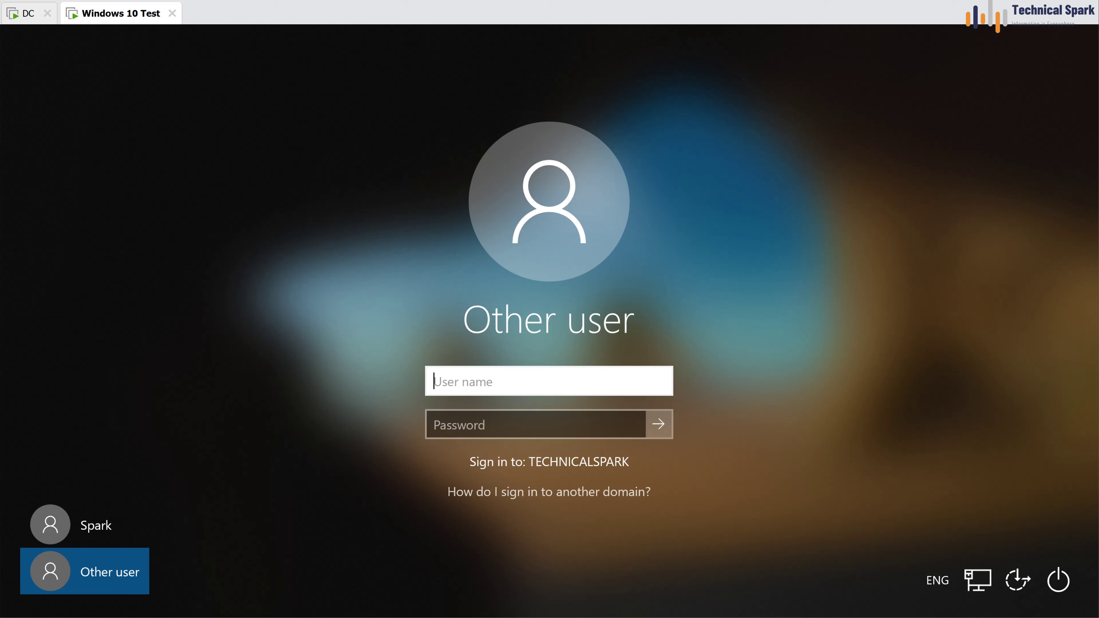
text(technicalspark\)
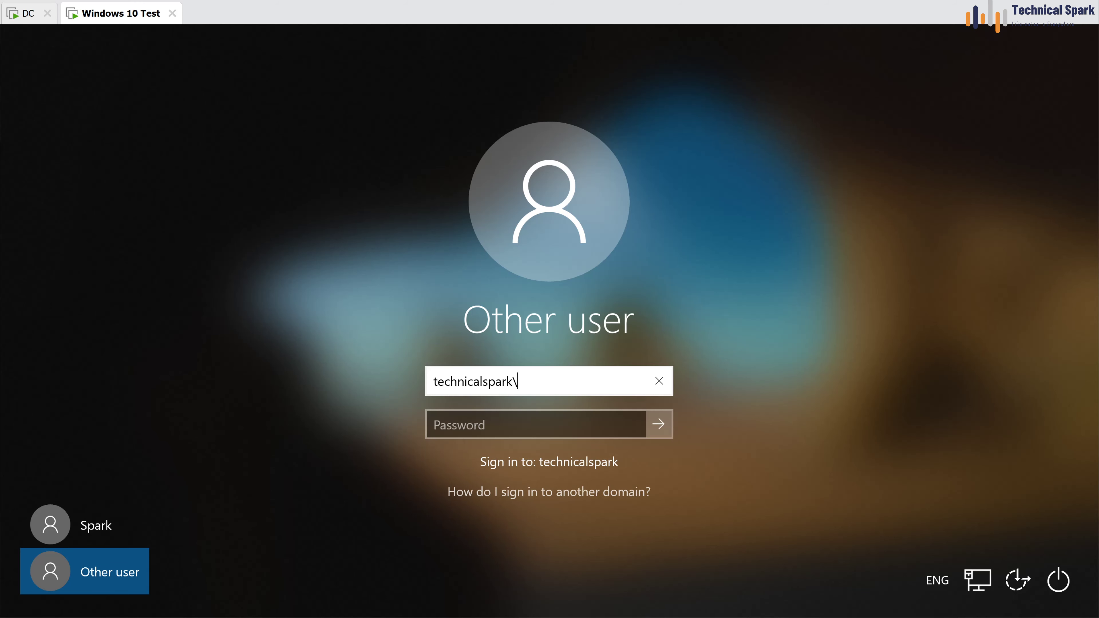
text(administrator)
key(Tab)
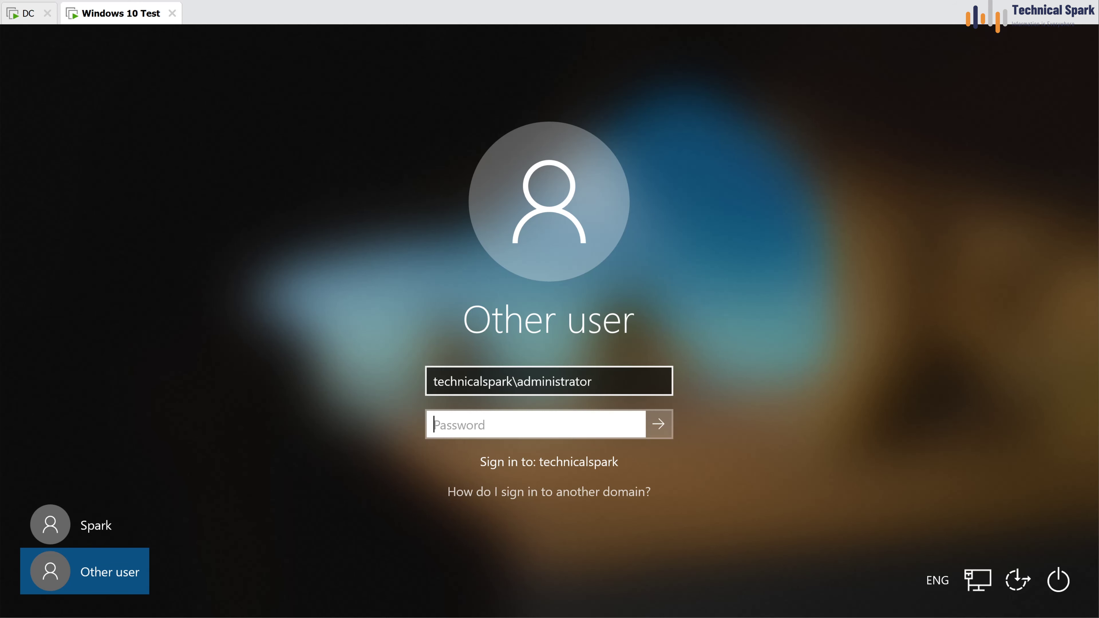
text(•••••••••)
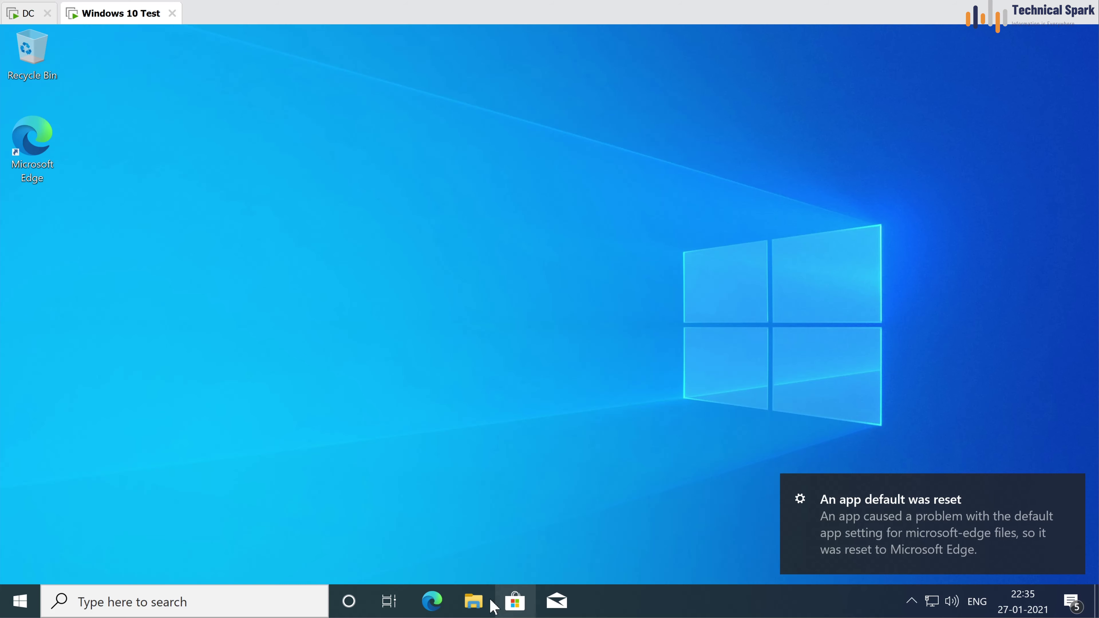
click(473, 602)
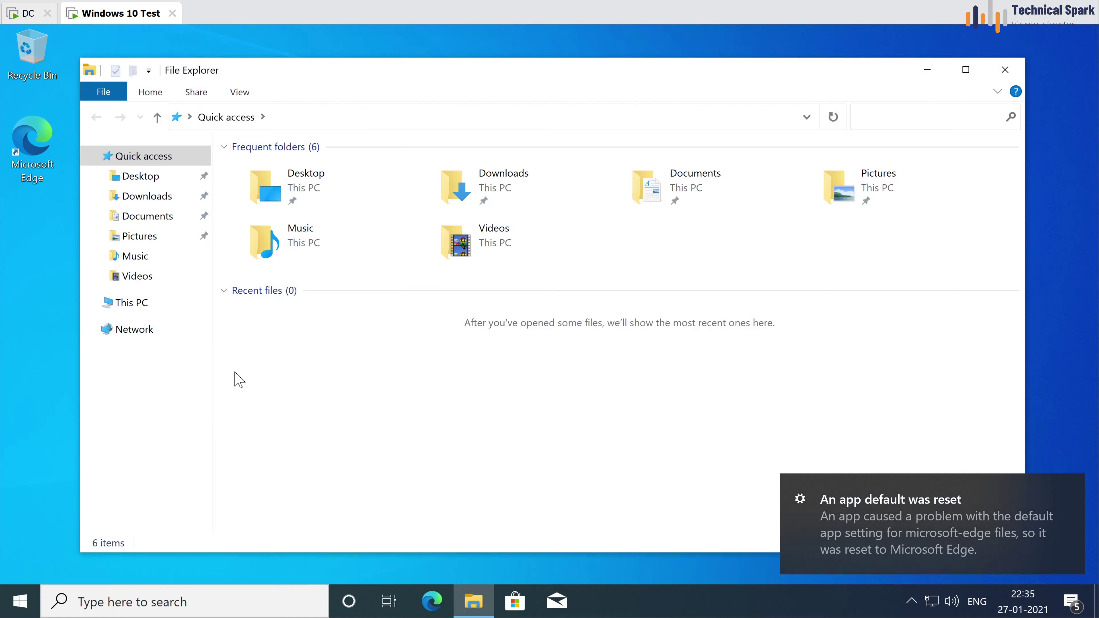
right_click(143, 301)
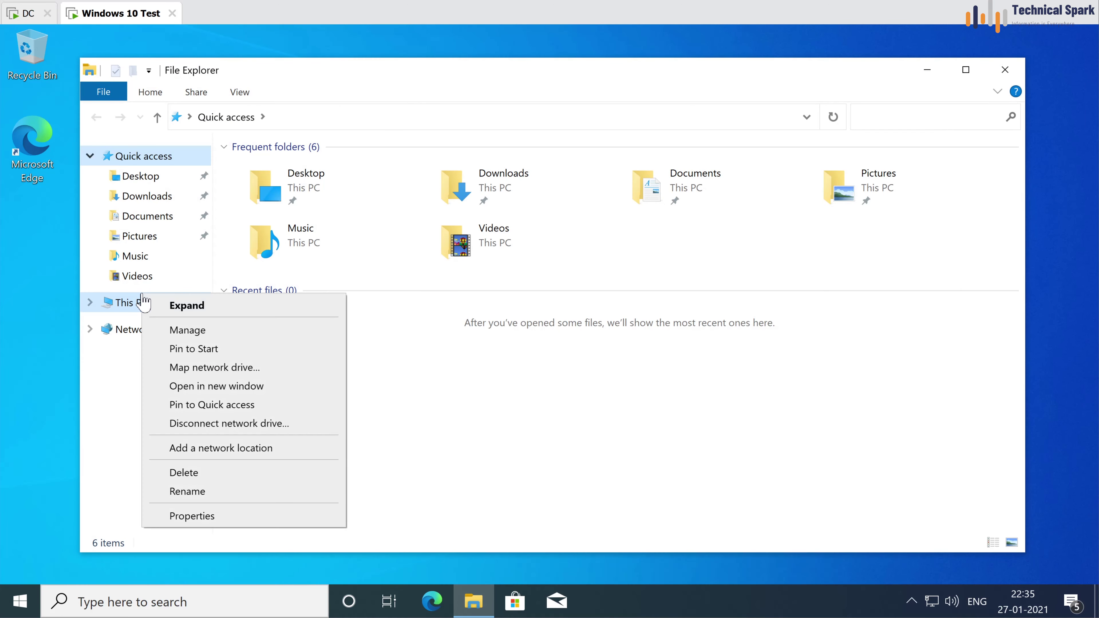
click(190, 518)
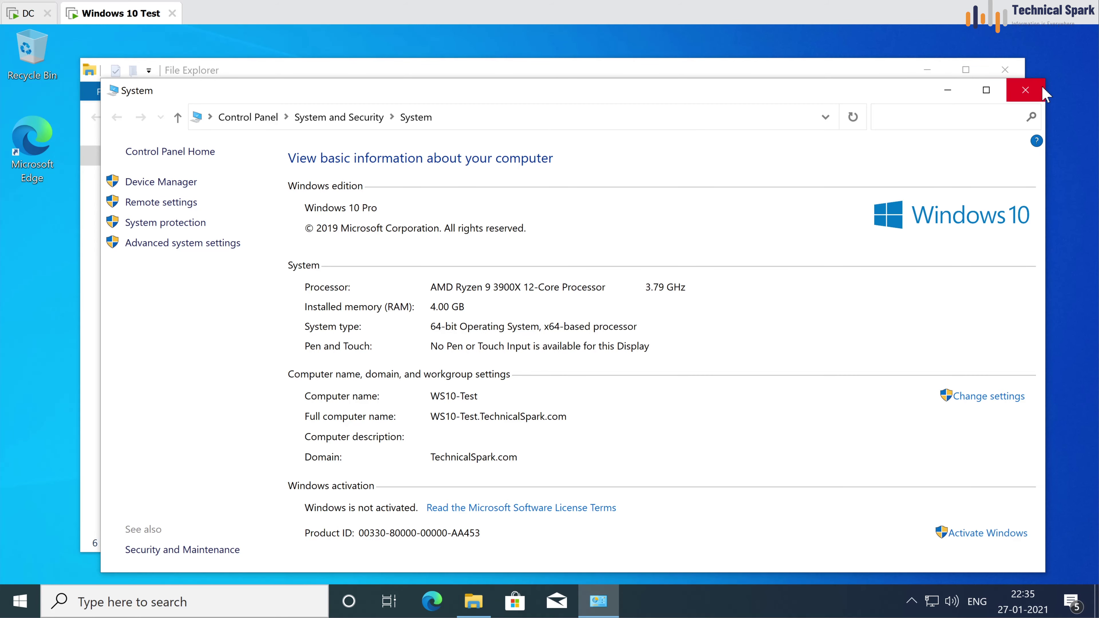
click(1025, 90)
click(1016, 77)
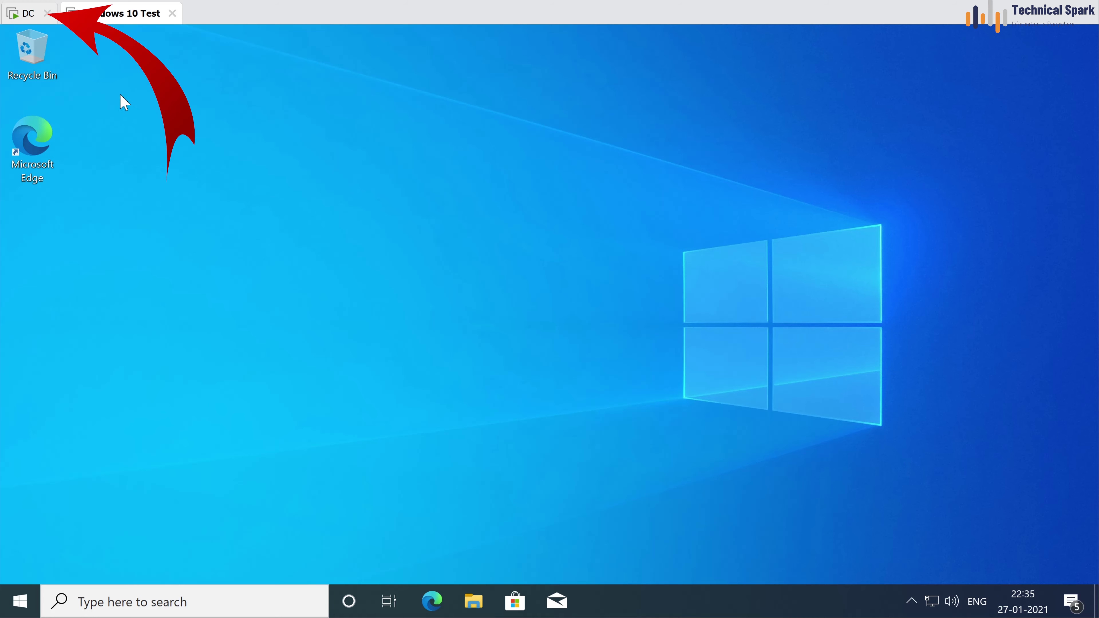
- Switch to the DC VM and close its network details, Ethernet0 status, Network Connections and This PC
click(26, 13)
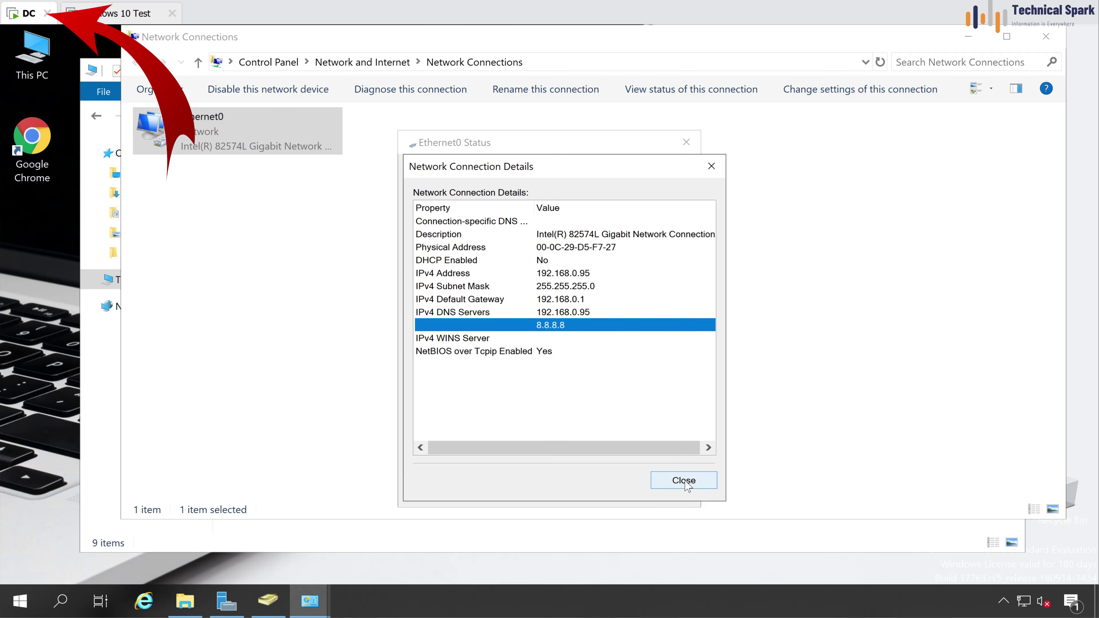
click(683, 481)
click(663, 491)
click(1045, 37)
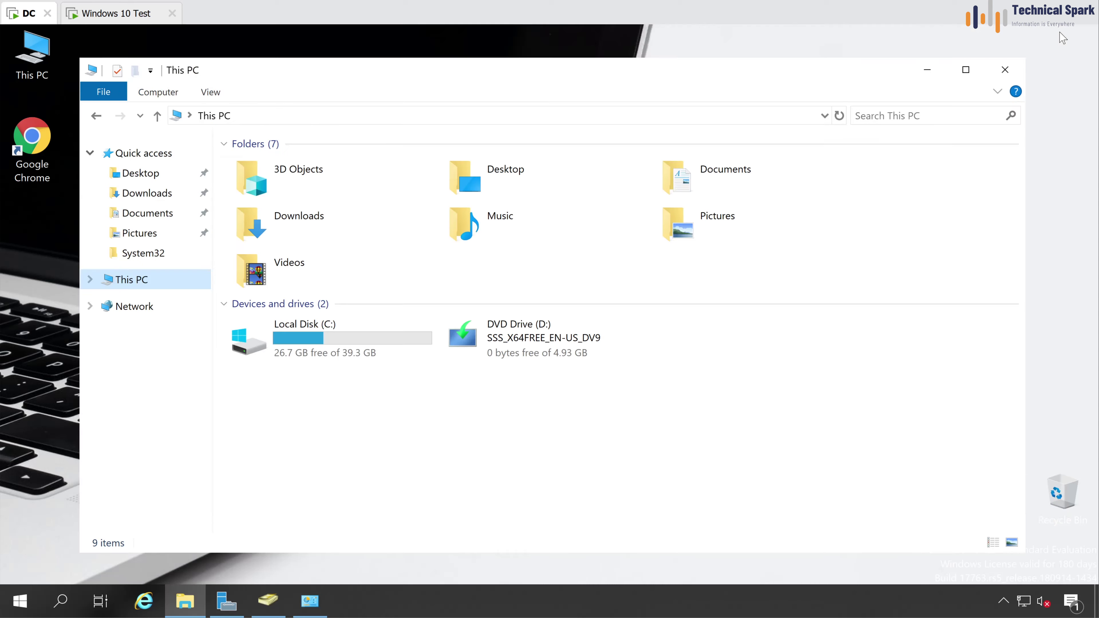
click(999, 66)
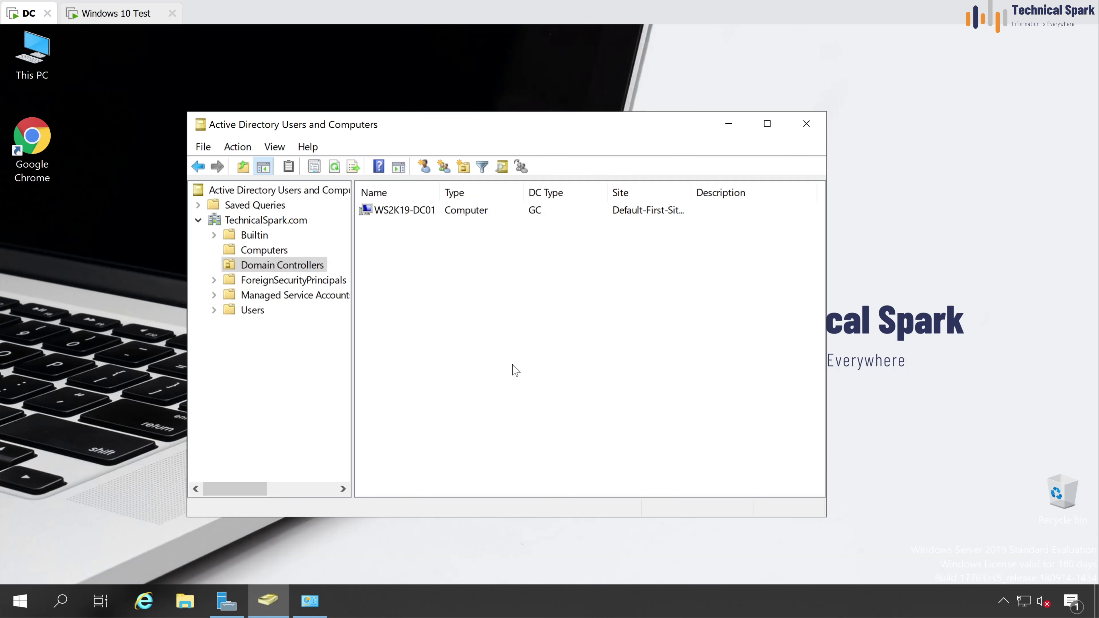
- Refresh the TechnicalSpark.com Computers container and select the newly listed WS10-TEST
click(272, 263)
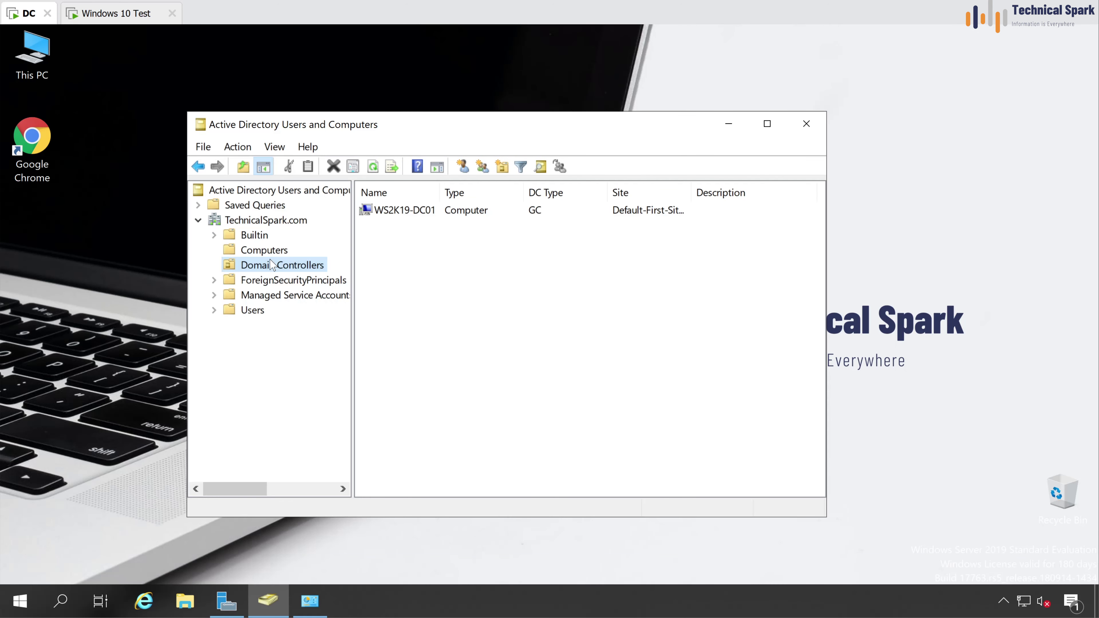
click(274, 250)
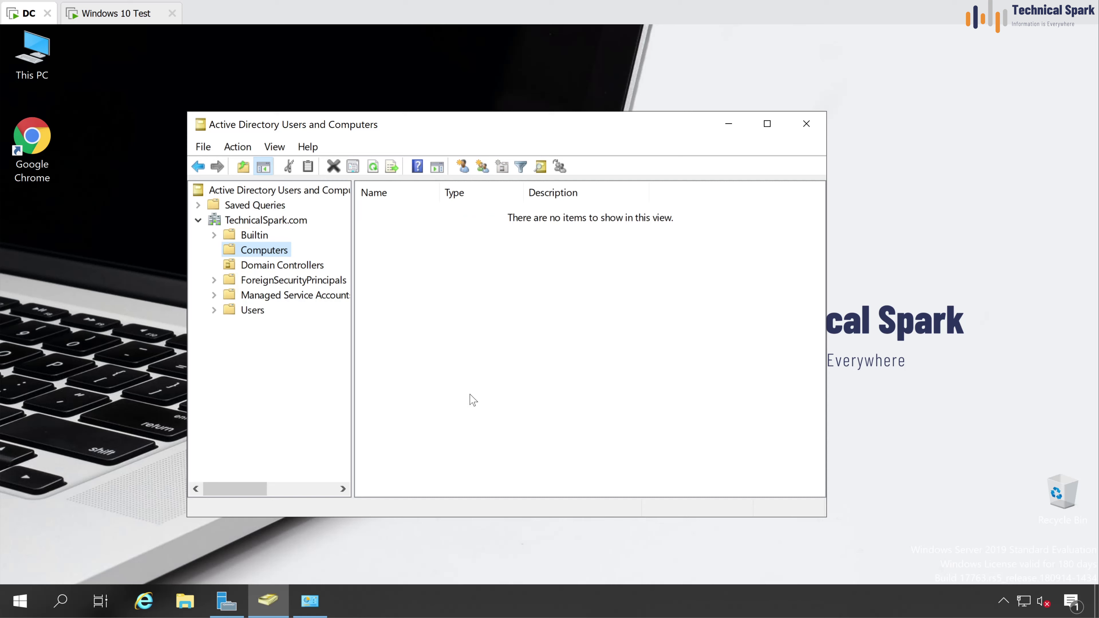
right_click(451, 260)
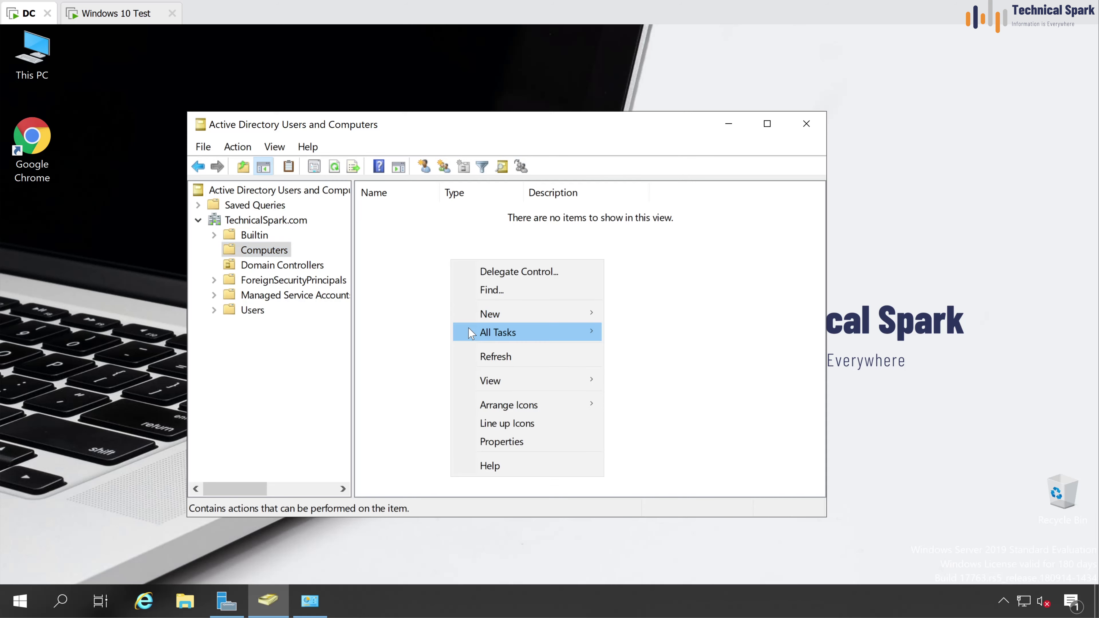
click(519, 353)
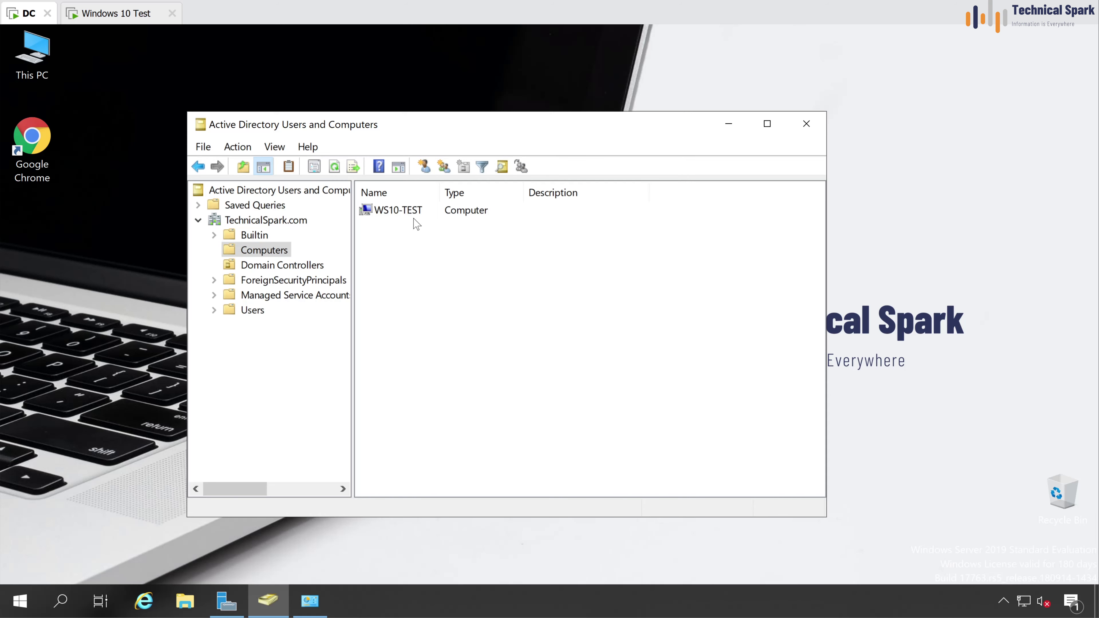
click(403, 207)
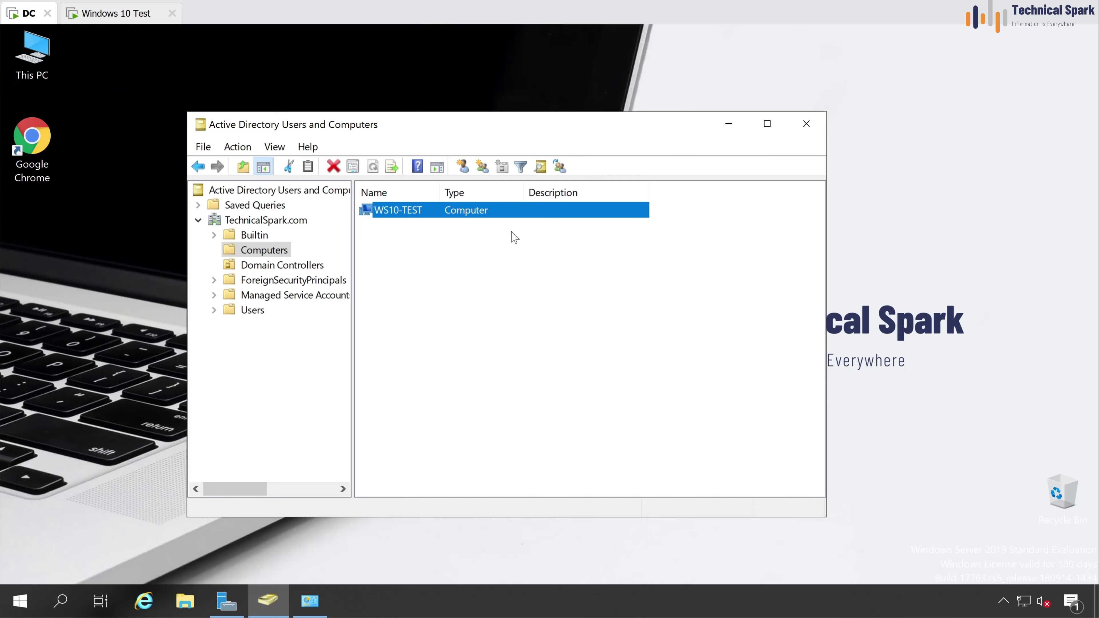